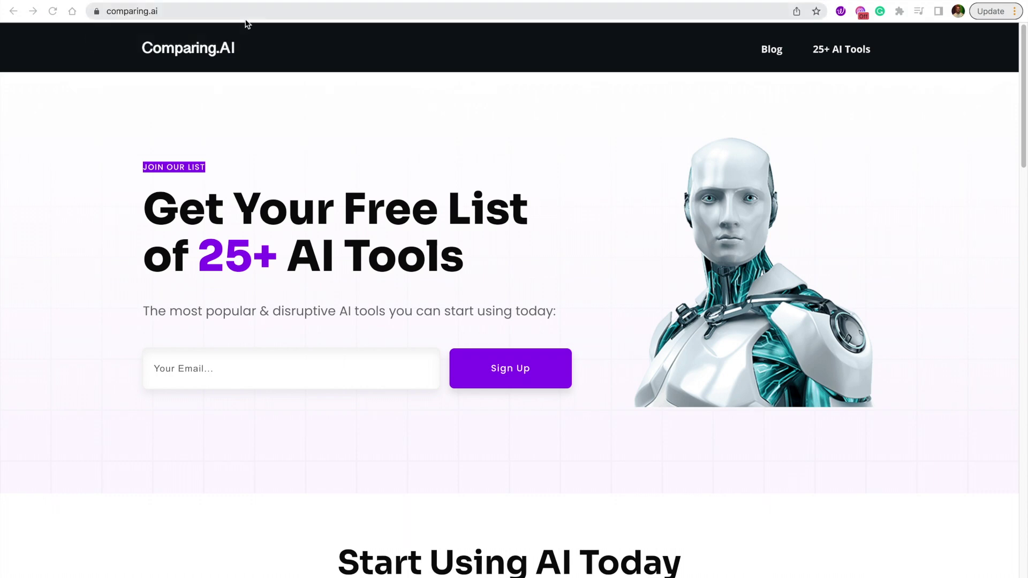
Browse the Notion AI product page's demo.
click(221, 1)
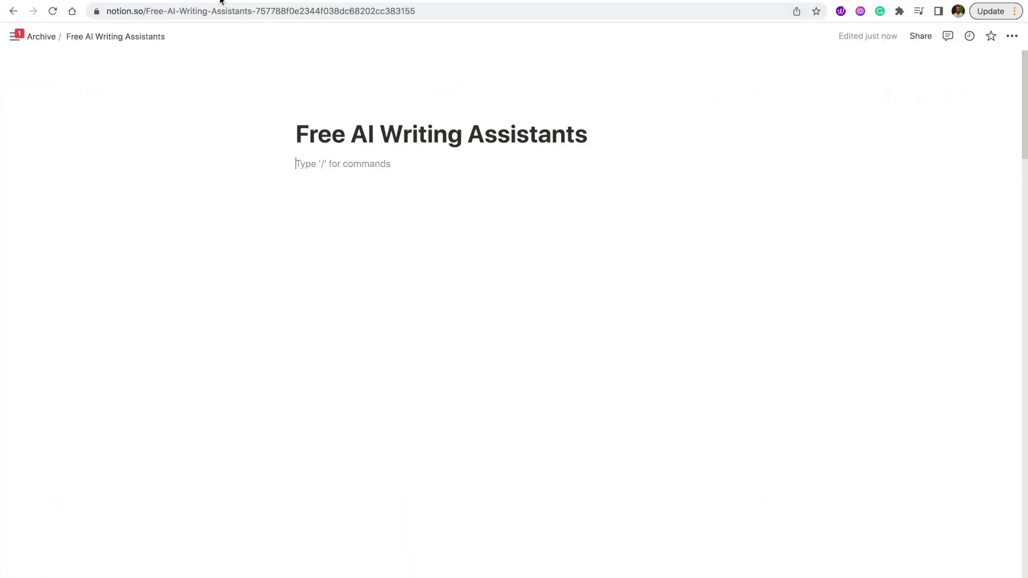
click(397, 3)
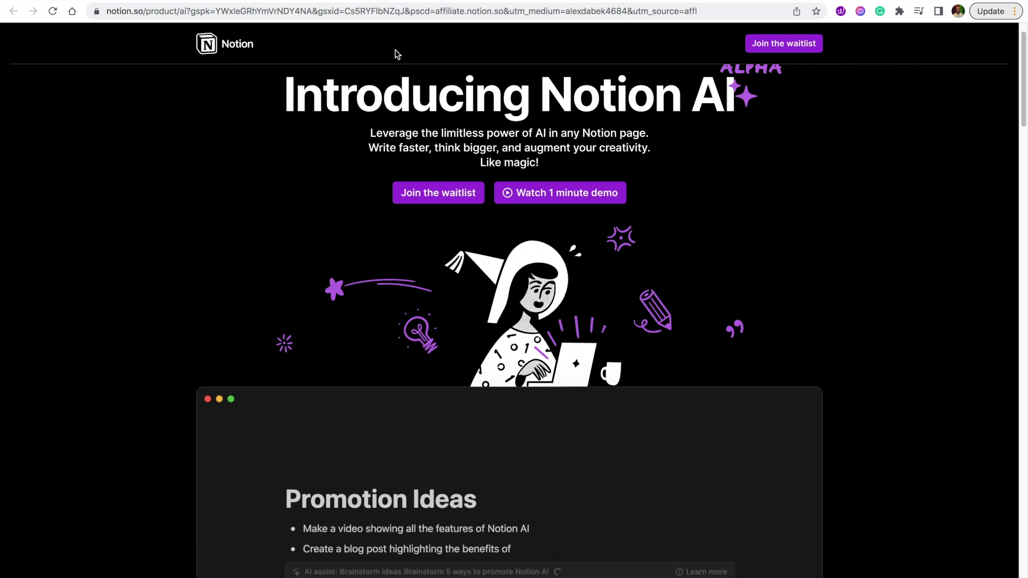
scroll(699, 305, up, 2)
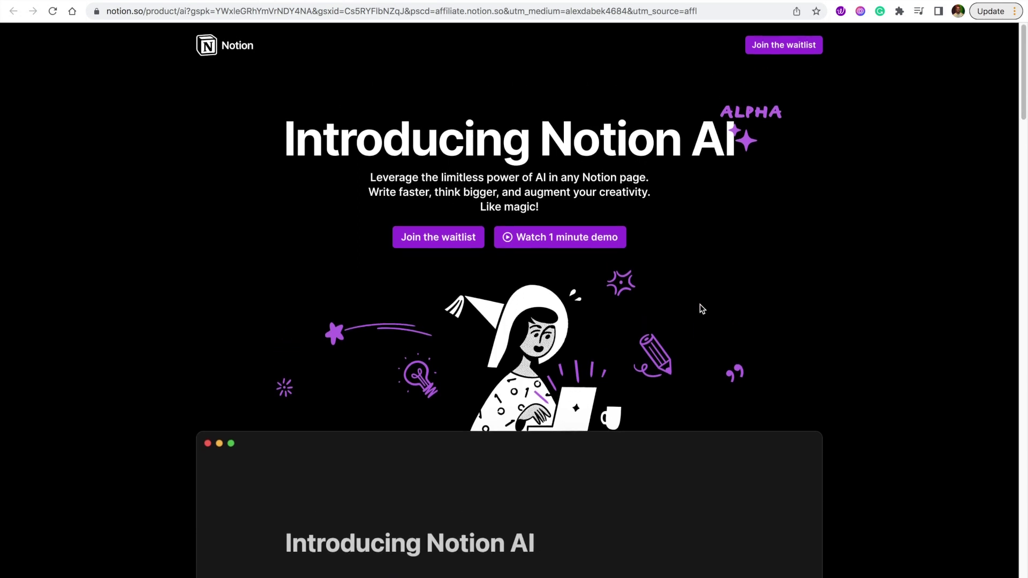
scroll(699, 304, down, 6)
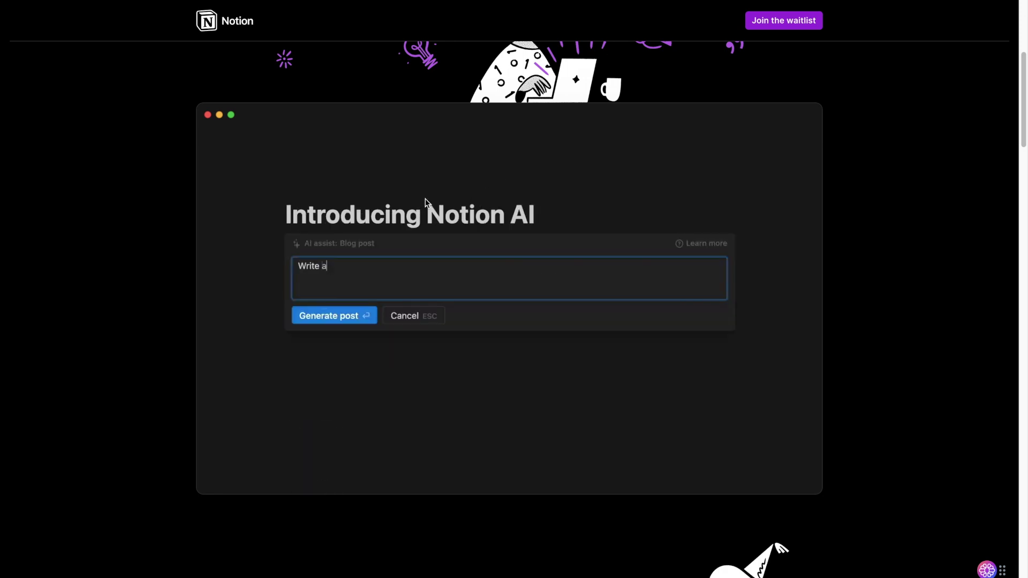
scroll(387, 165, up, 5)
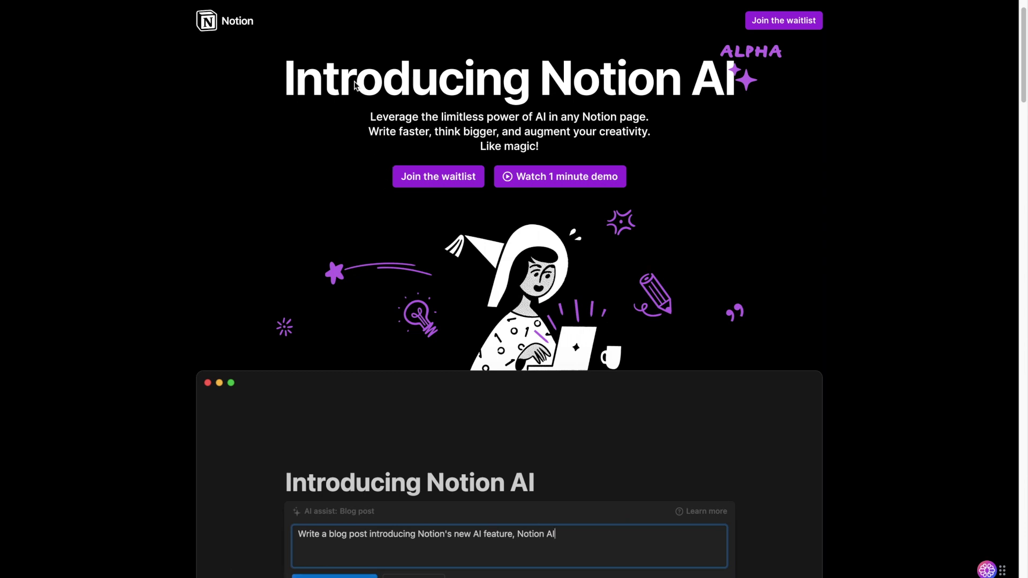
Select the 'Introducing Notion AI' heading on the product page.
drag(321, 80, 739, 80)
double_click(703, 81)
triple_click(703, 80)
scroll(697, 107, up, 1)
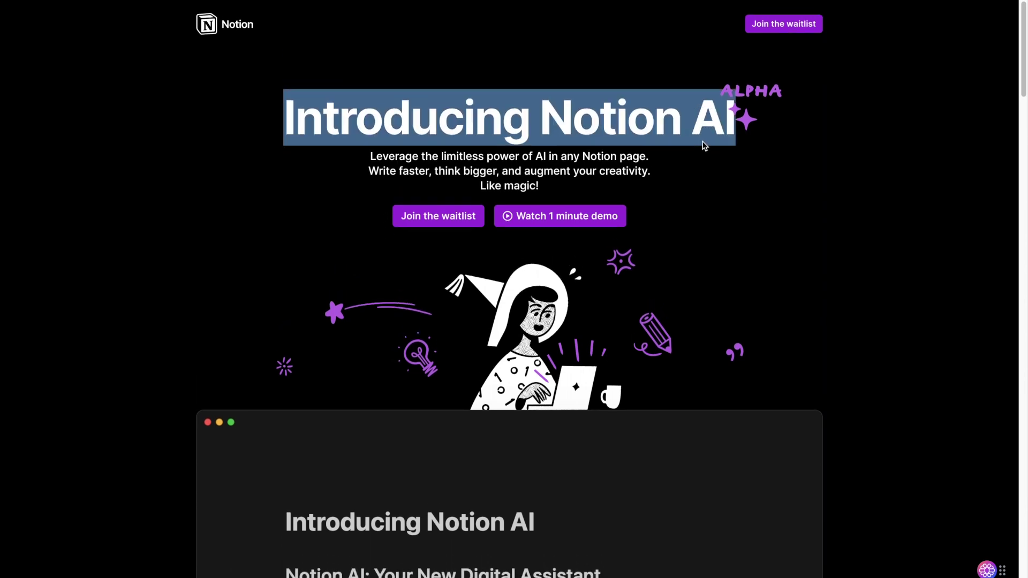
scroll(636, 135, down, 10)
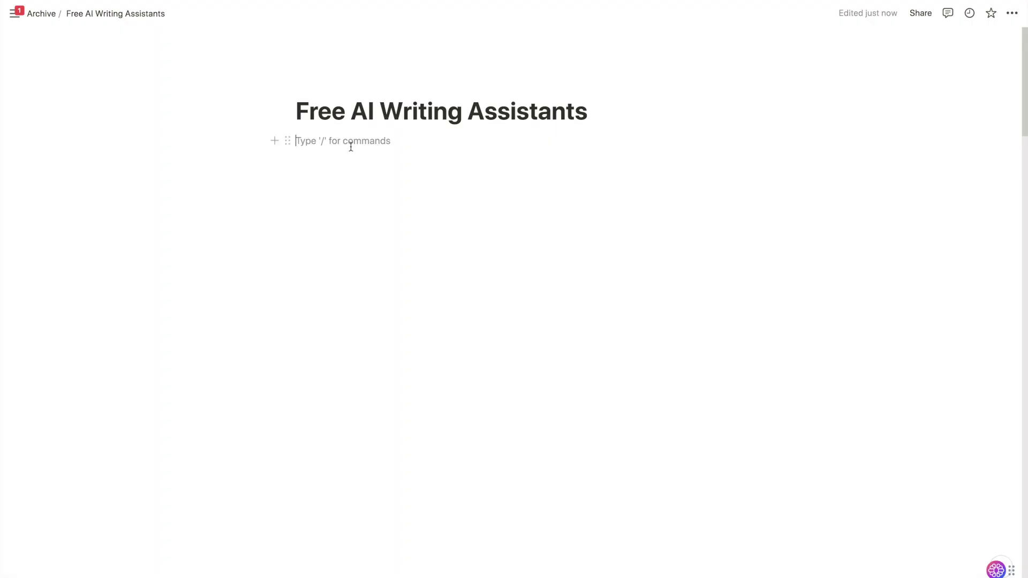
Have Notion AI brainstorm YouTube titles for free AI writing assistants.
text(/)
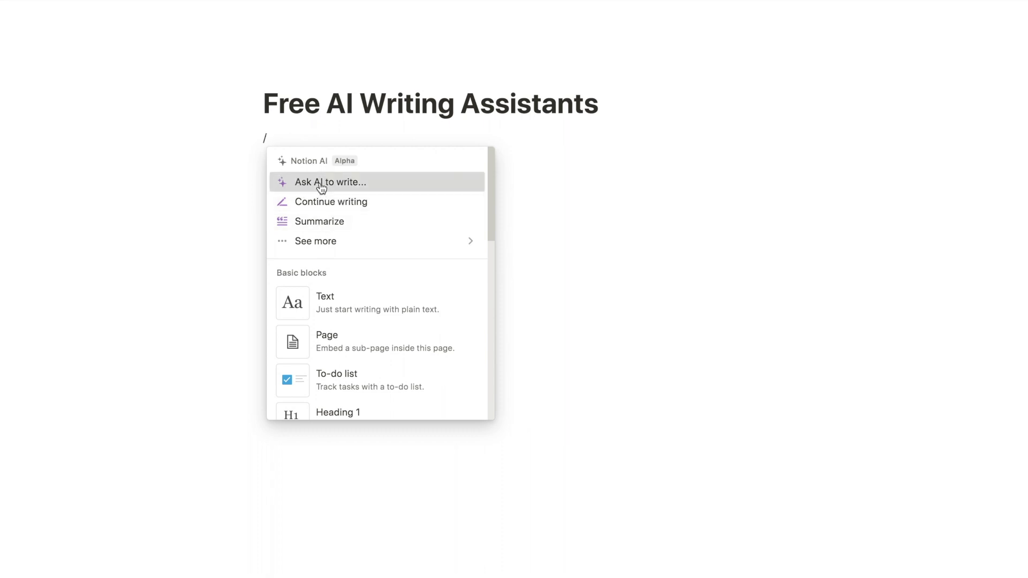
click(321, 187)
text(Brain)
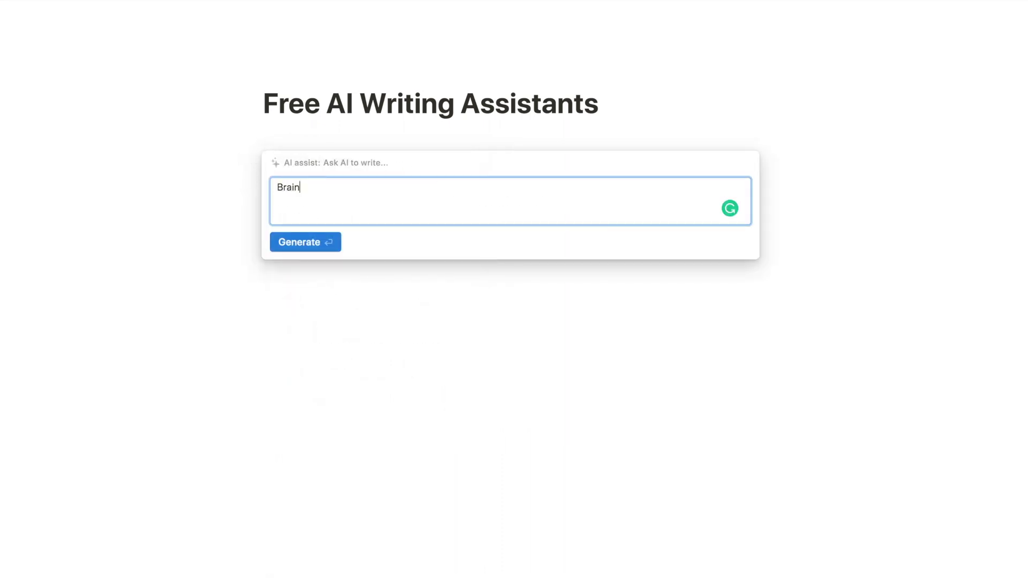
text(storm youtube titles for f)
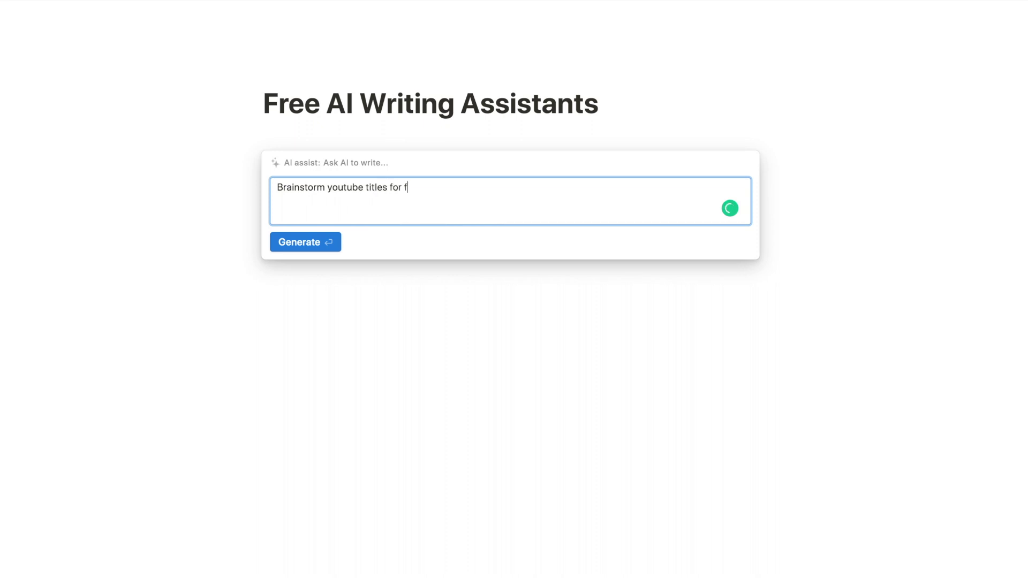
text(ree ai writing asisstants)
click(304, 245)
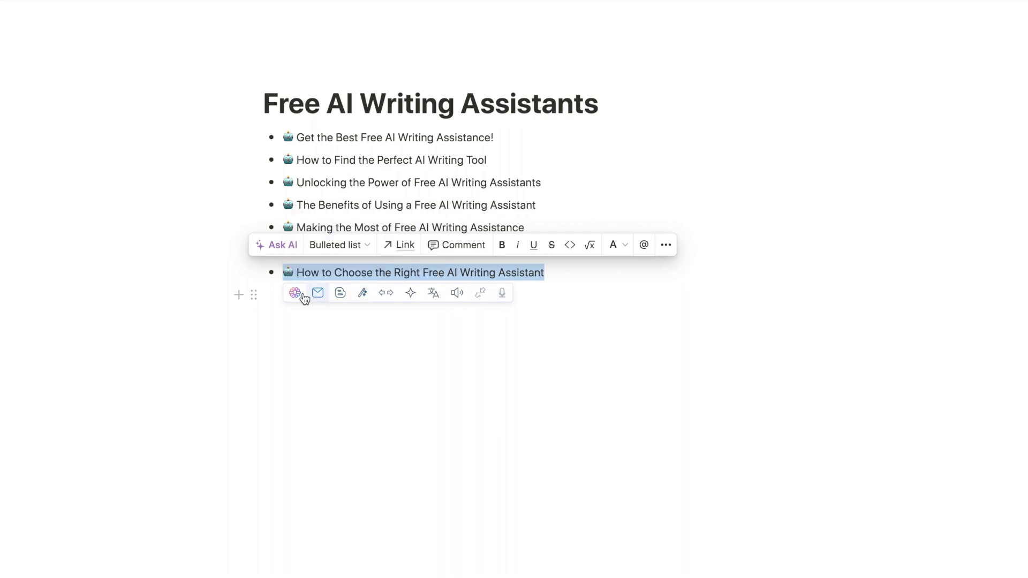
Have Notion AI write an introduction for a YouTube video about this topic.
click(283, 249)
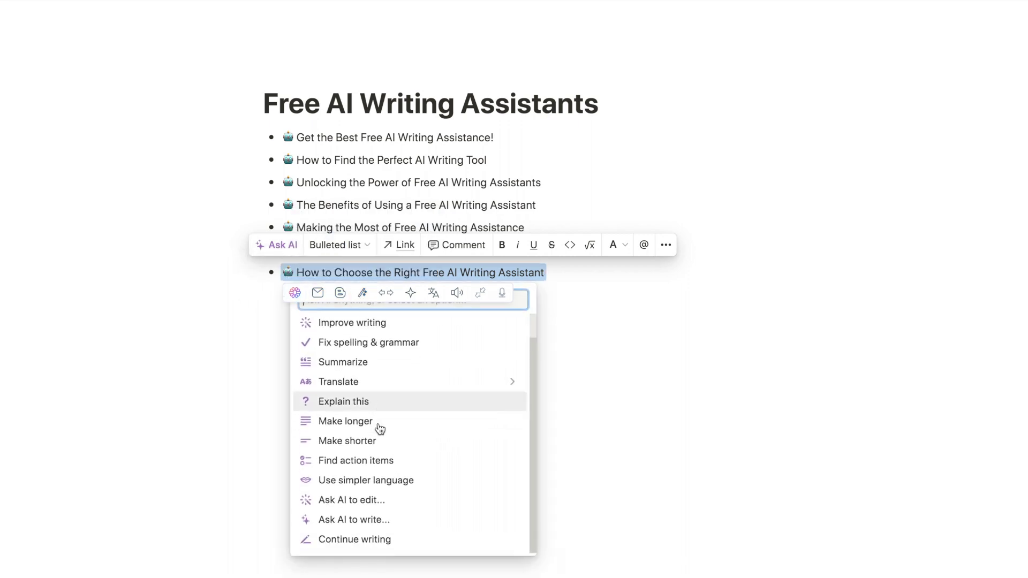
click(366, 529)
text(Write)
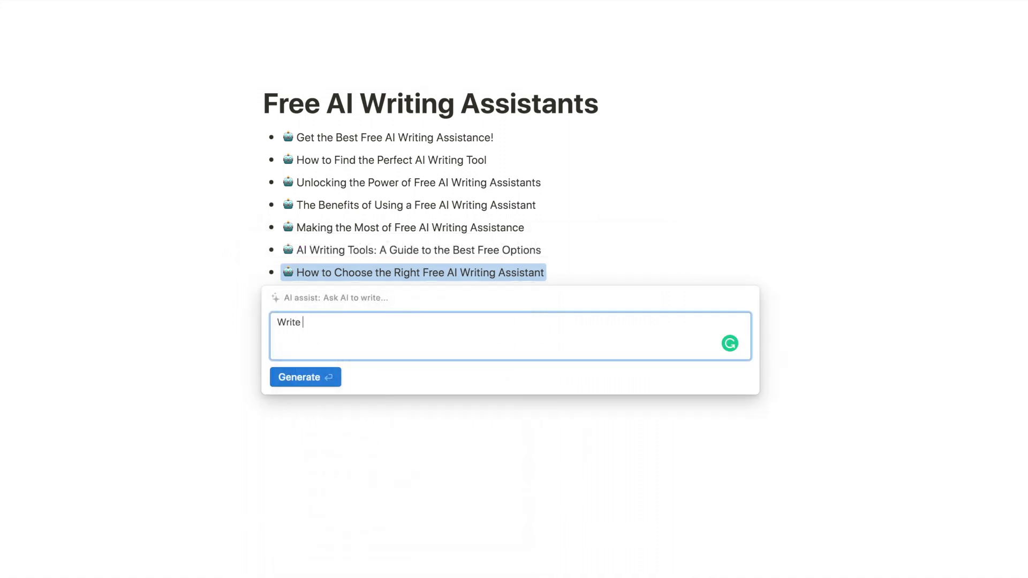
text( an introduction for a youtube video)
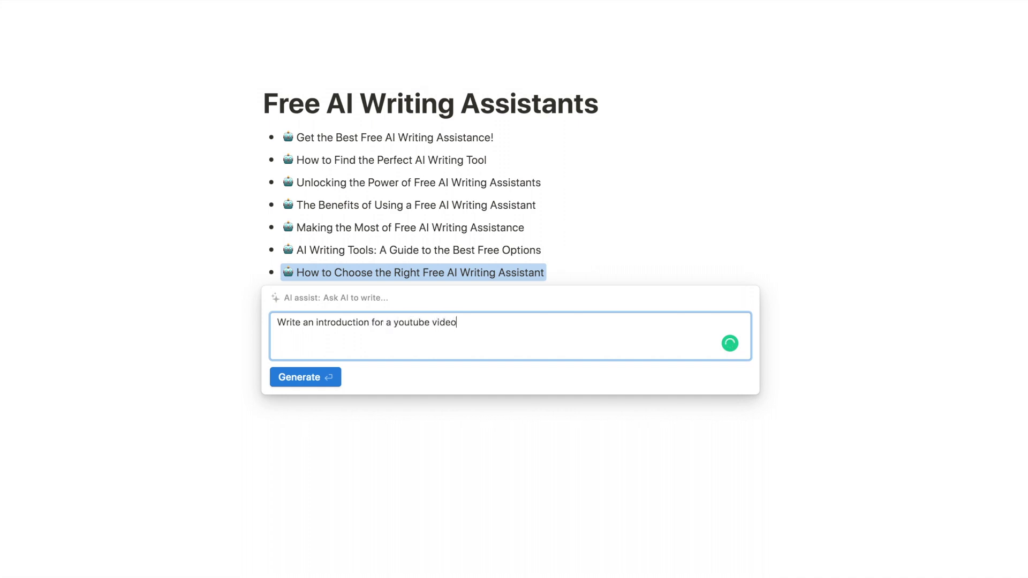
text( about this topic)
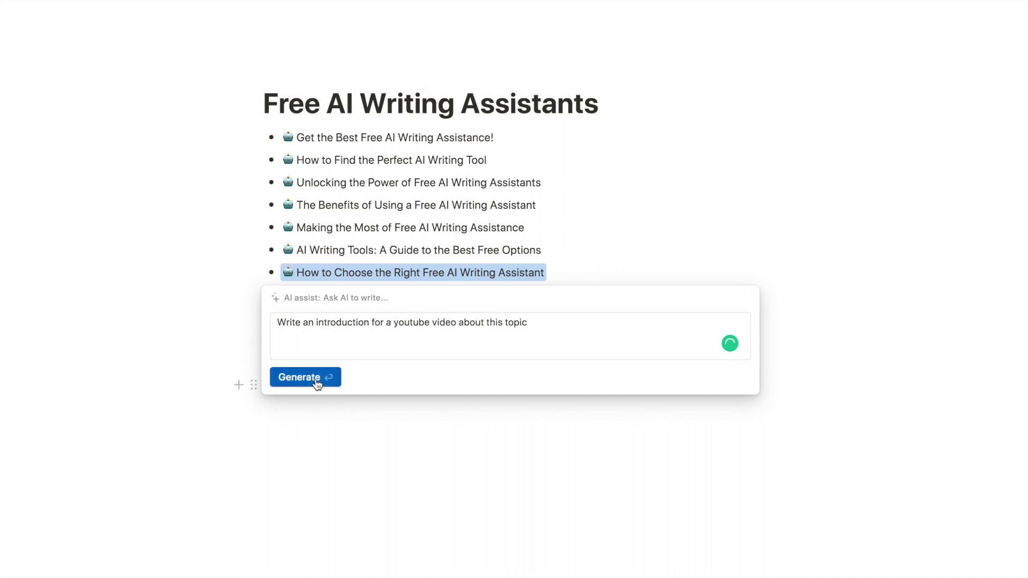
click(315, 378)
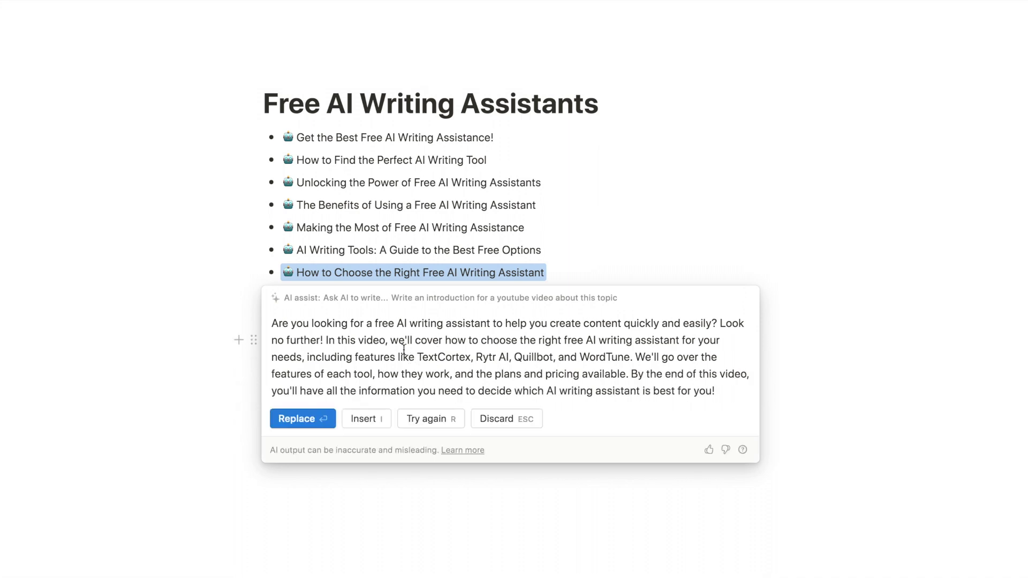
Copy the generated introduction and paste it onto the page.
triple_click(363, 375)
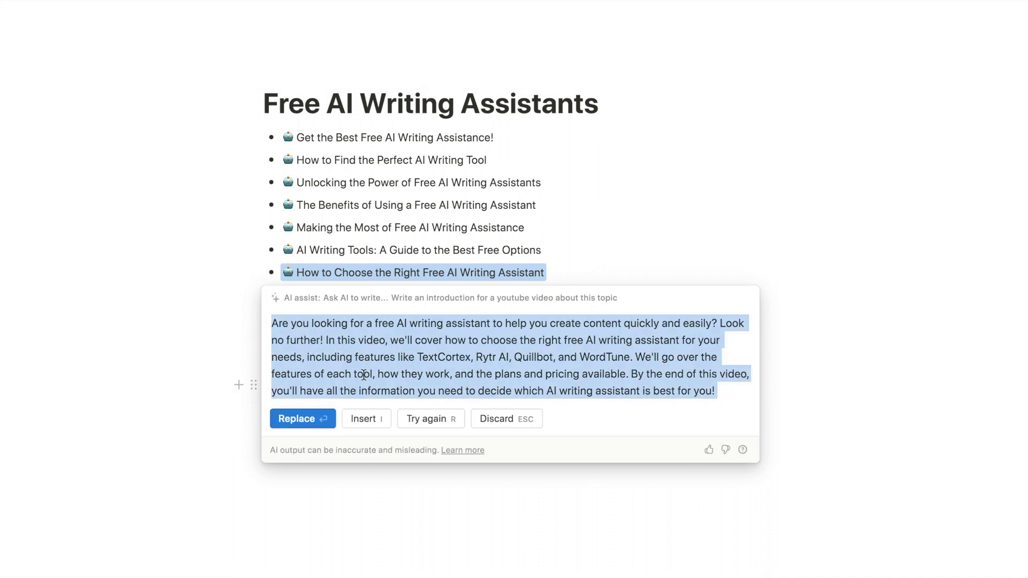
key(ctrl+c)
key(Escape)
key(ctrl+v)
Delete the stray button text and run Improve writing on the introduction paragraph.
drag(415, 403, 622, 385)
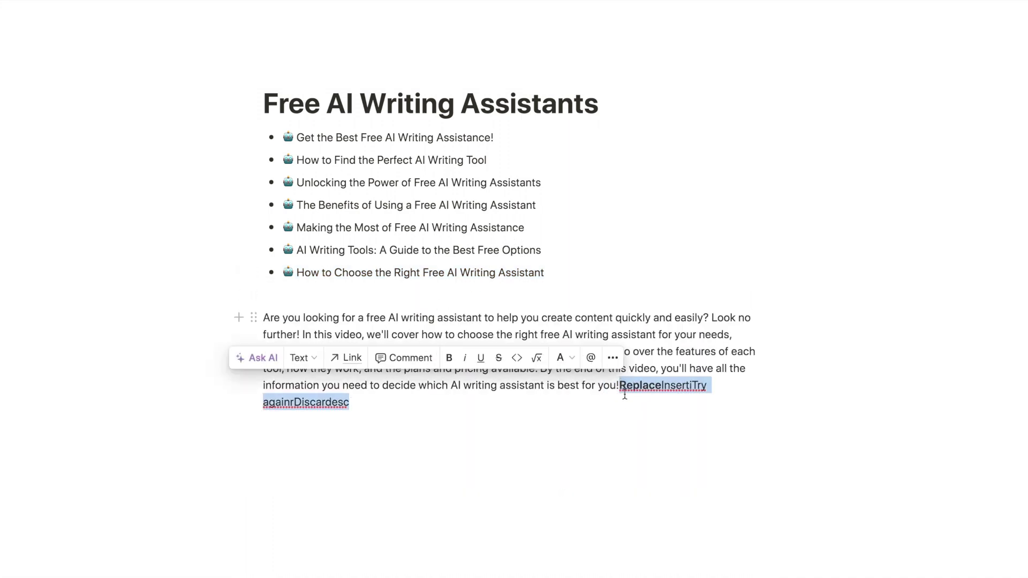
key(BackSpace)
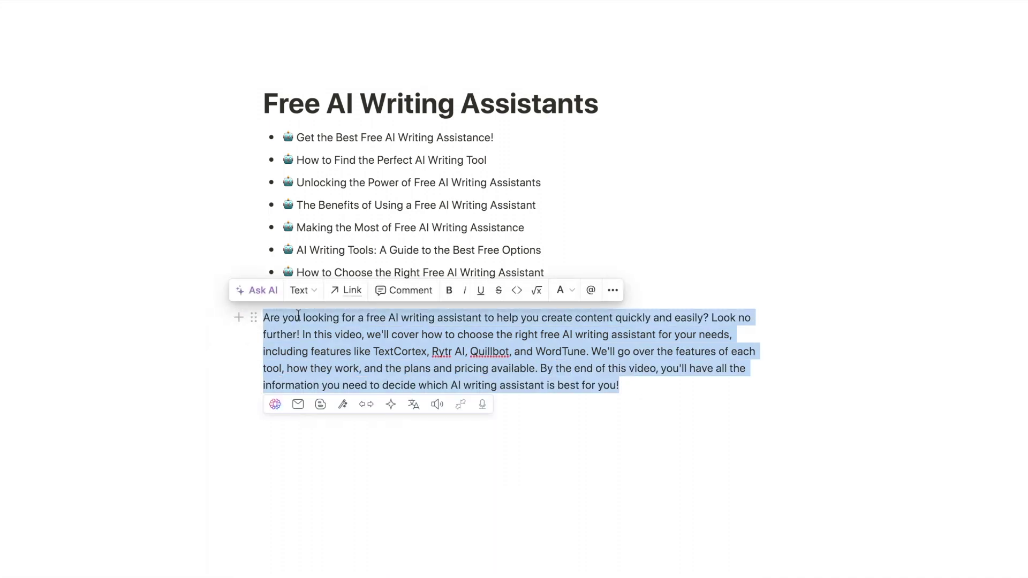
click(256, 290)
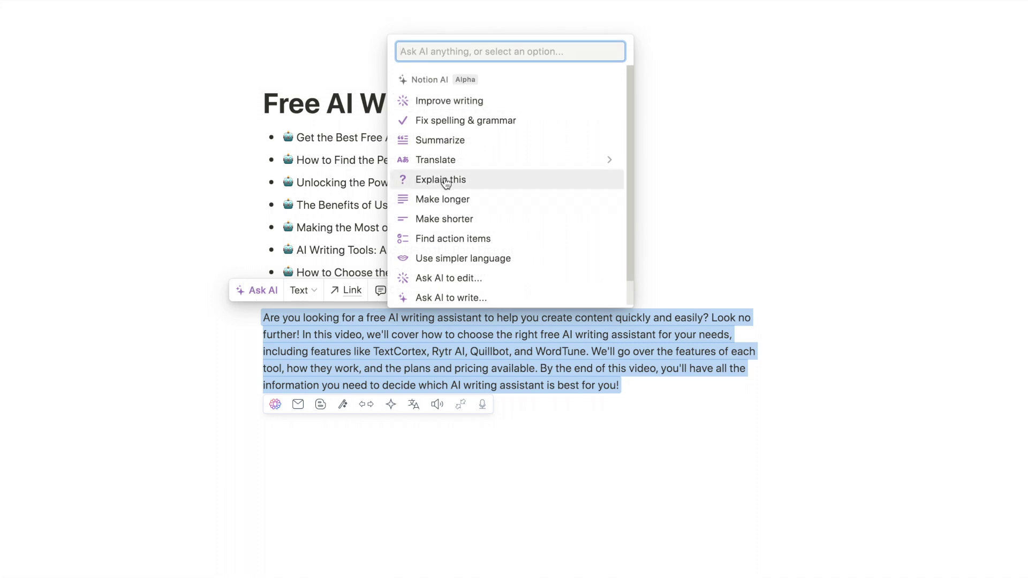
scroll(472, 126, down, 1)
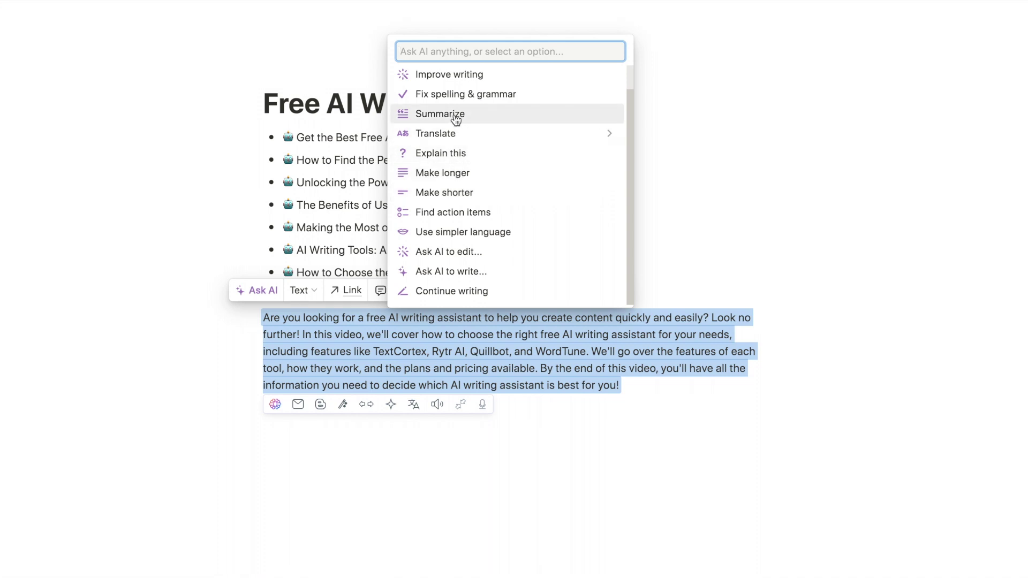
click(450, 77)
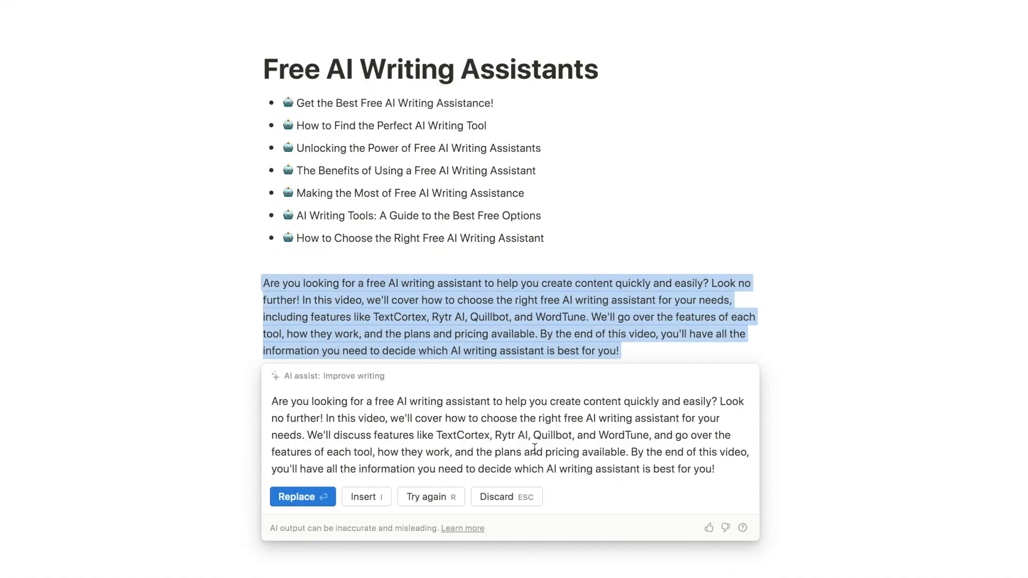
Dismiss the suggested rewrite and disable TextCortex on this site.
key(Escape)
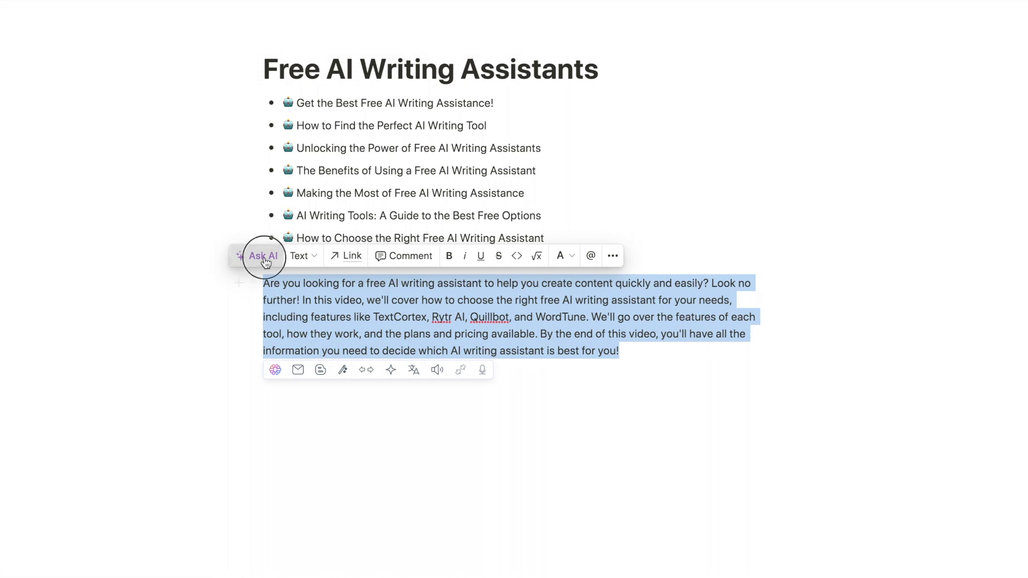
click(264, 257)
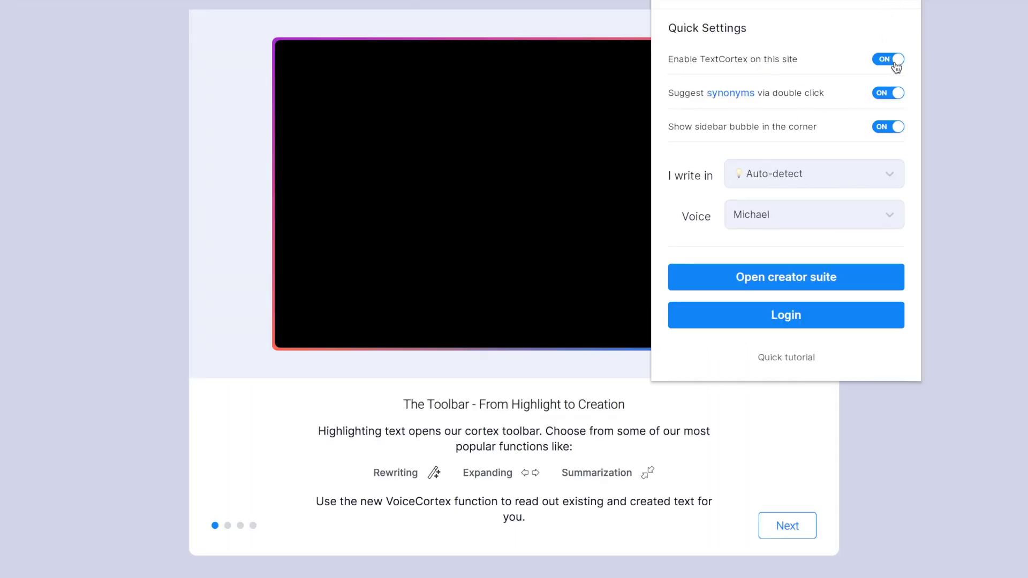
click(893, 63)
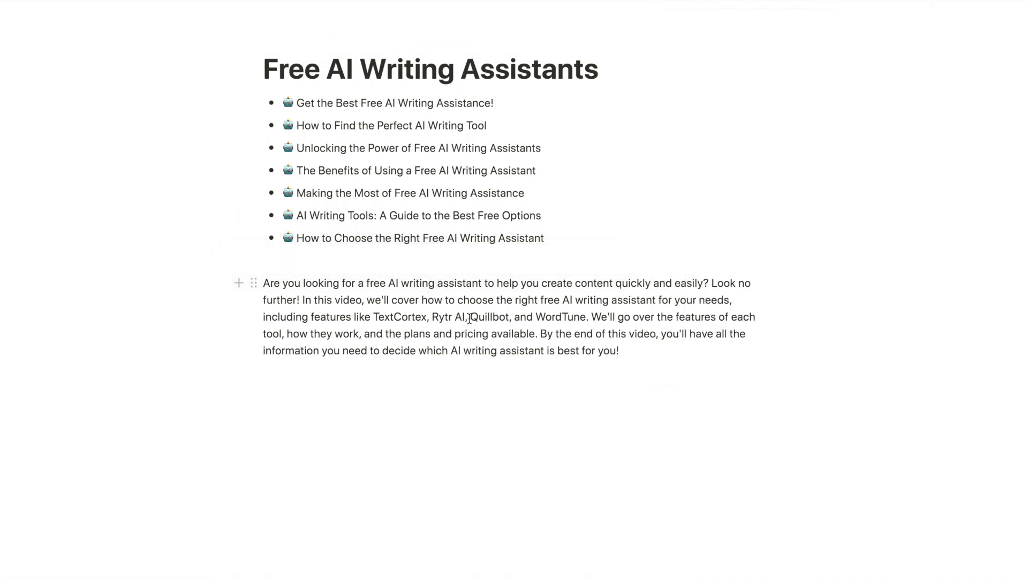
Have Notion AI translate the intro paragraph into Japanese.
double_click(470, 317)
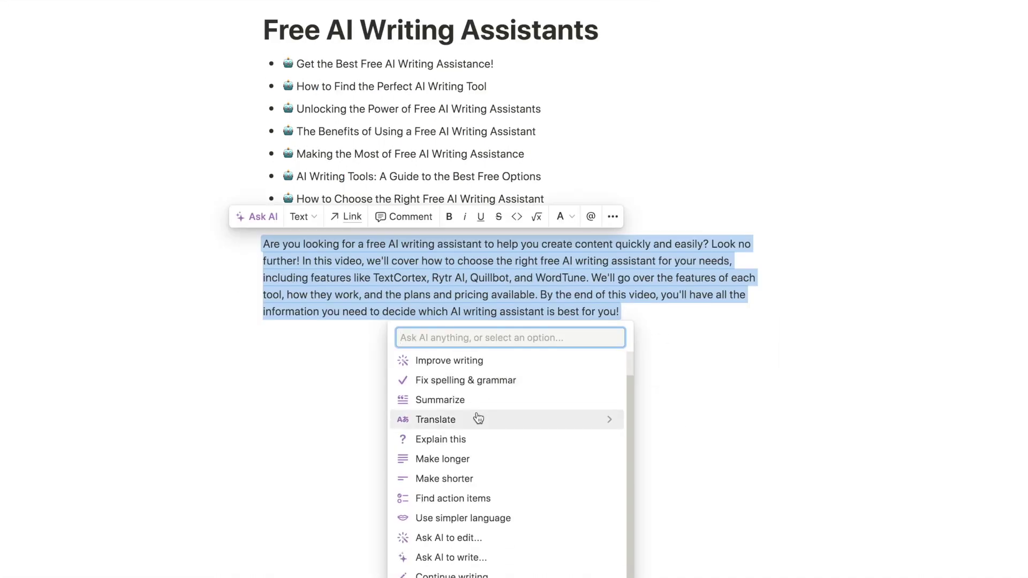
mouse_move(494, 427)
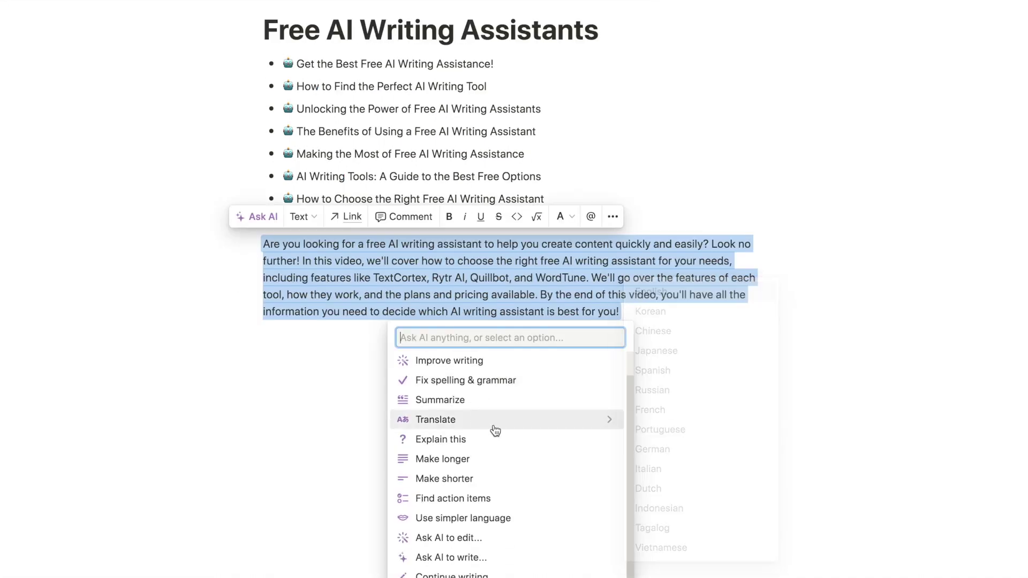
click(674, 350)
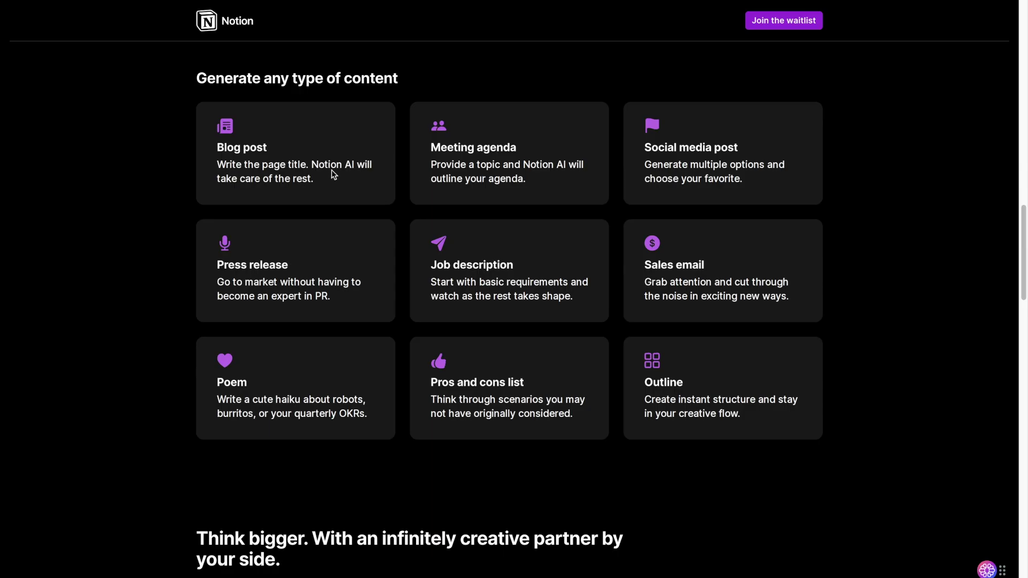
Scroll through the Notion AI landing page while the translation finishes.
scroll(332, 169, up, 15)
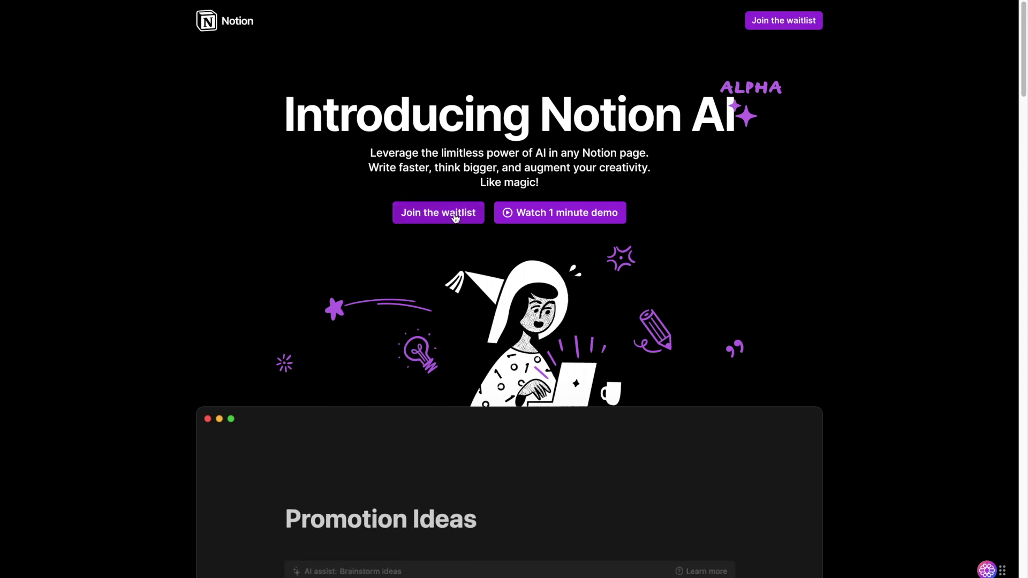
scroll(455, 218, down, 5)
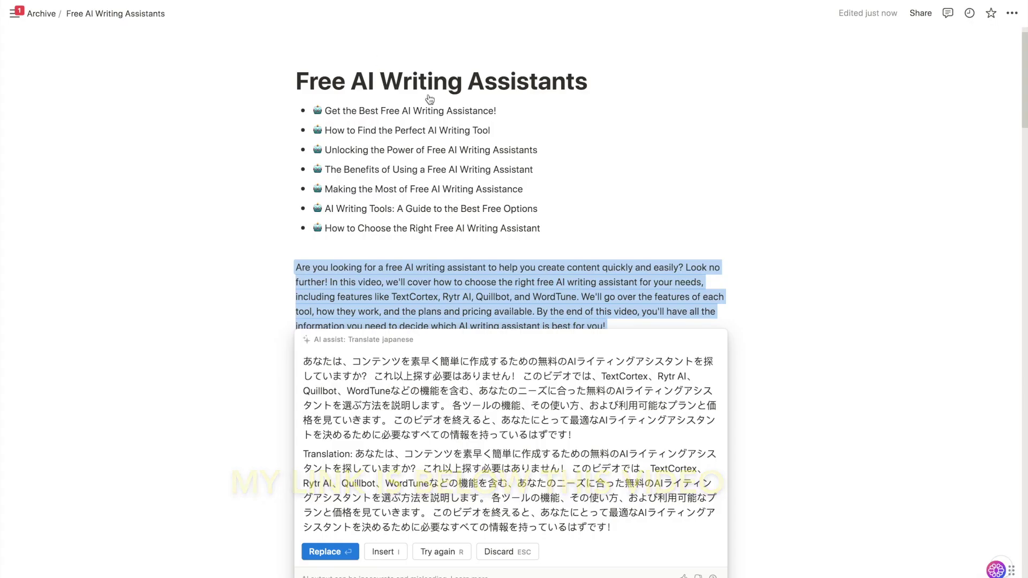
Discard the Japanese translation of the intro paragraph.
key(Escape)
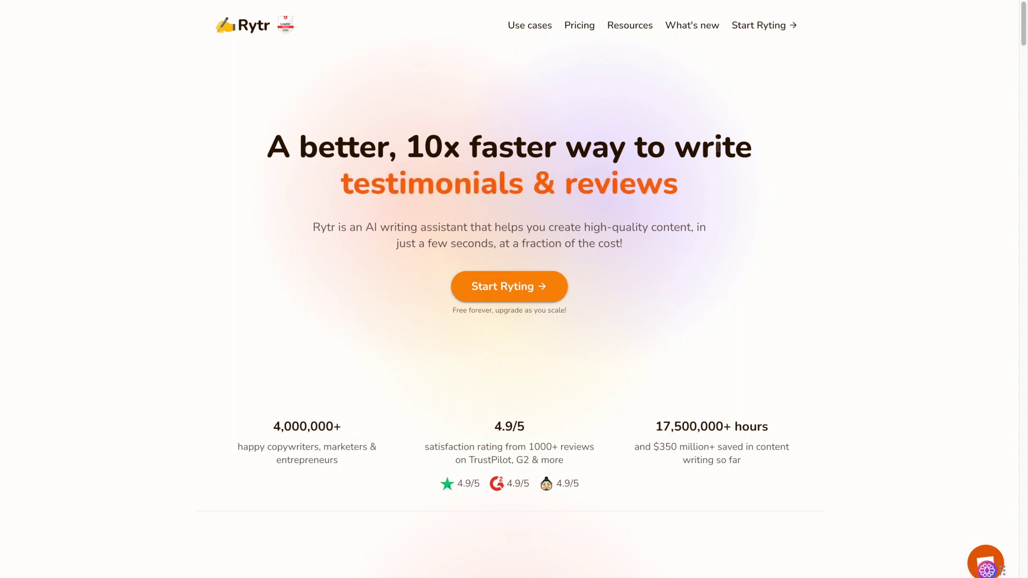
Review Rytr's Free plan: 10k characters, 40+ use-cases, 30+ languages, 20+ tones, plagiarism checker.
scroll(719, 148, down, 3)
scroll(718, 148, down, 8)
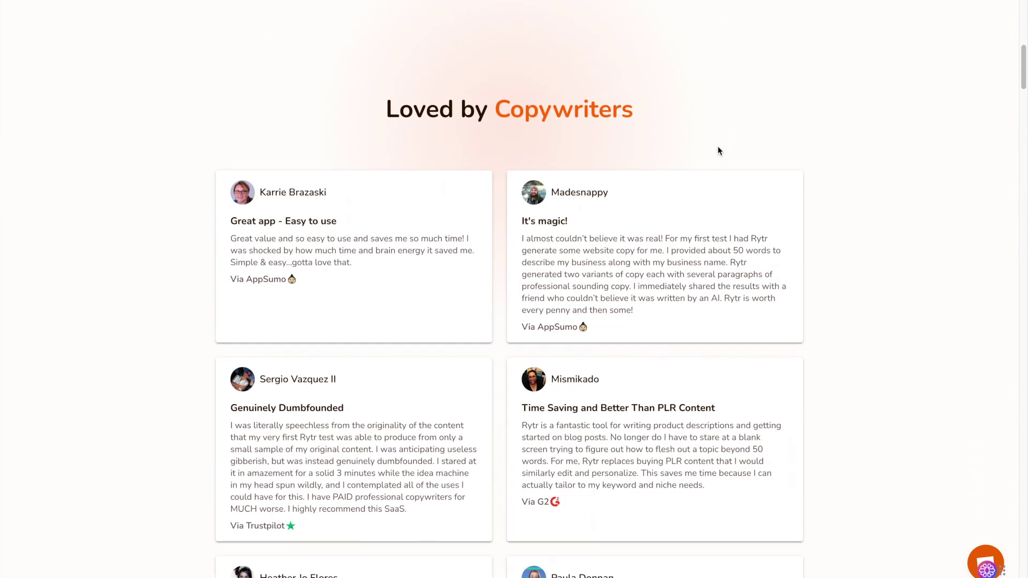
scroll(718, 151, down, 2)
scroll(712, 134, up, 15)
click(587, 28)
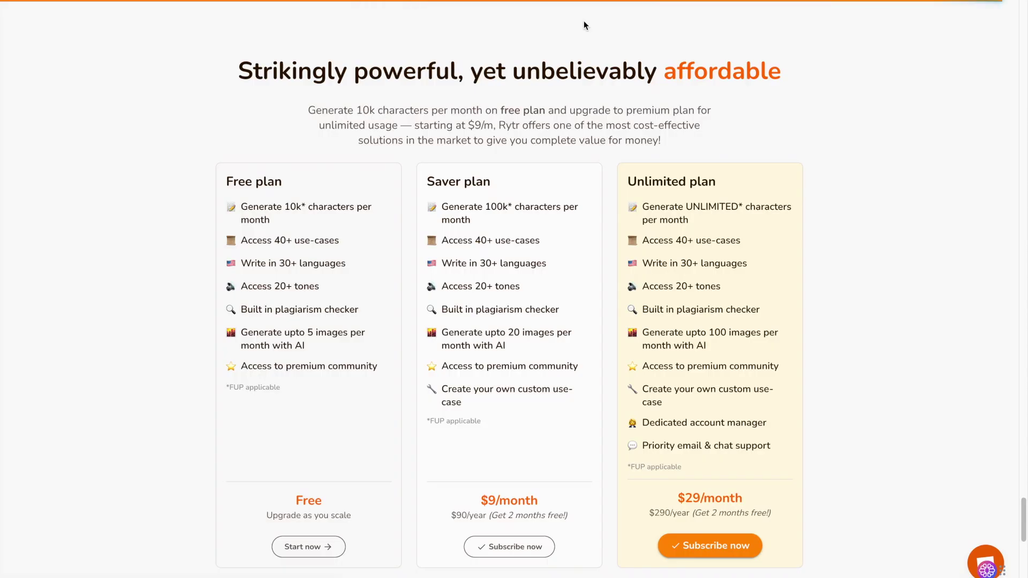
triple_click(300, 203)
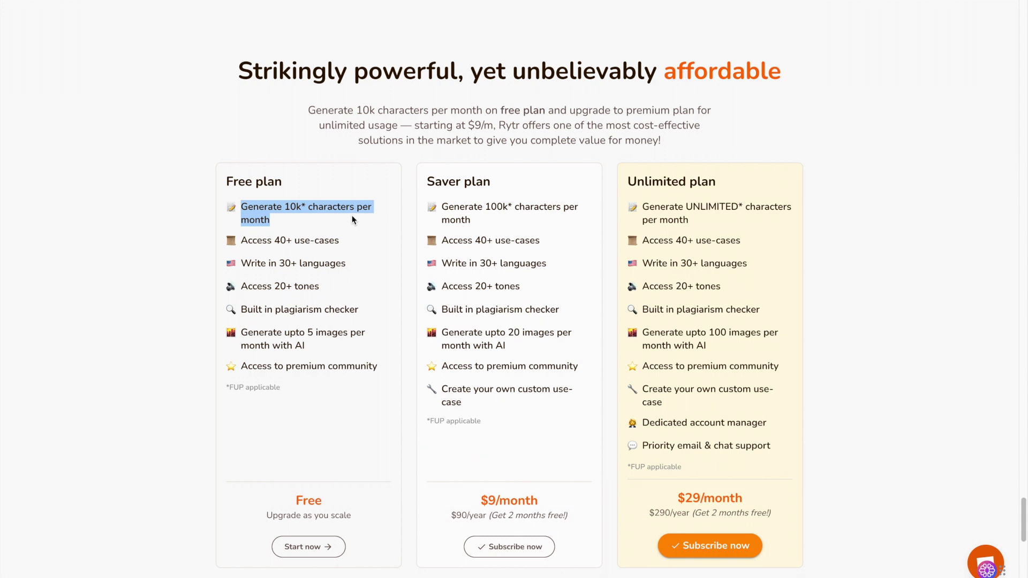
drag(252, 238, 339, 241)
drag(240, 264, 318, 268)
drag(248, 285, 319, 287)
drag(242, 310, 341, 304)
drag(277, 207, 307, 222)
Play Rytr's homepage promo video fullscreen.
scroll(331, 220, down, 8)
scroll(333, 305, up, 15)
scroll(334, 304, up, 20)
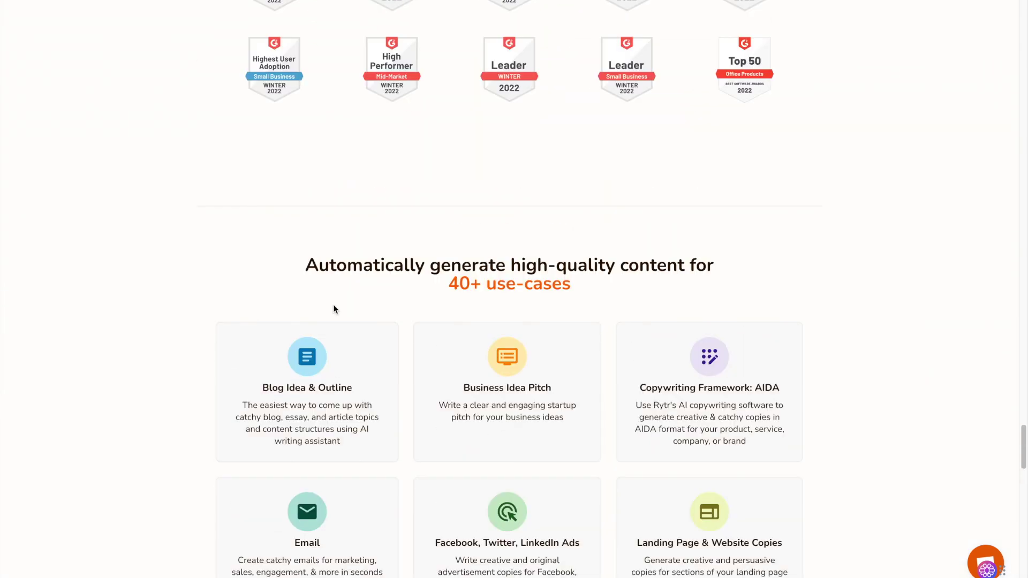
scroll(507, 202, up, 15)
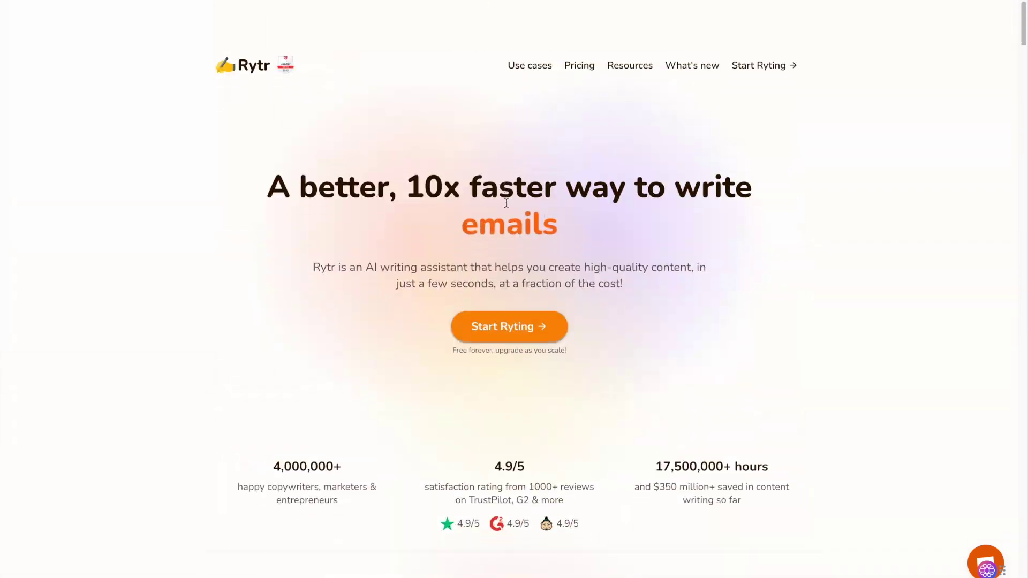
scroll(506, 202, down, 13)
double_click(507, 203)
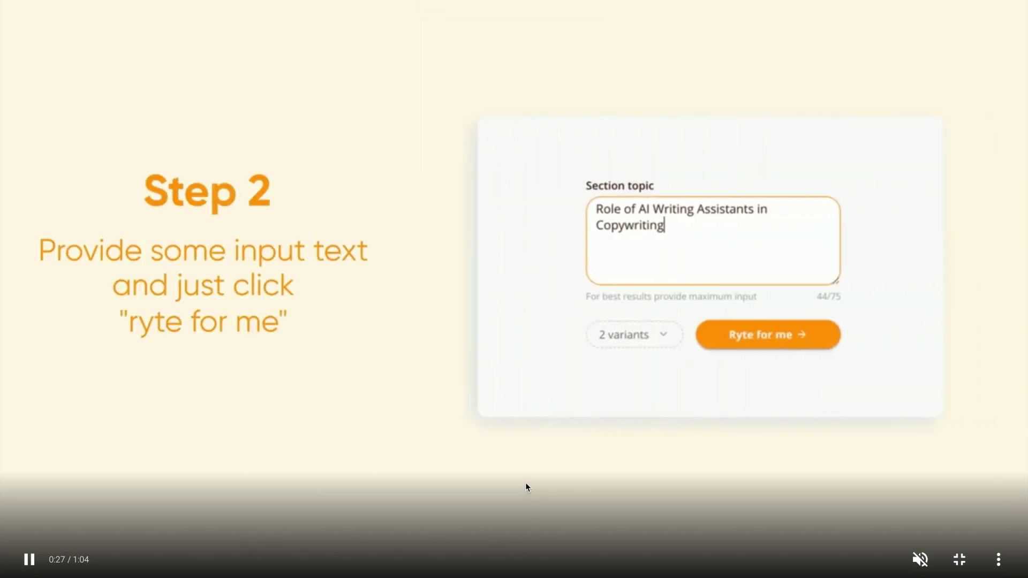
Skip the Rytr video ahead and exit fullscreen playback.
key(Right)
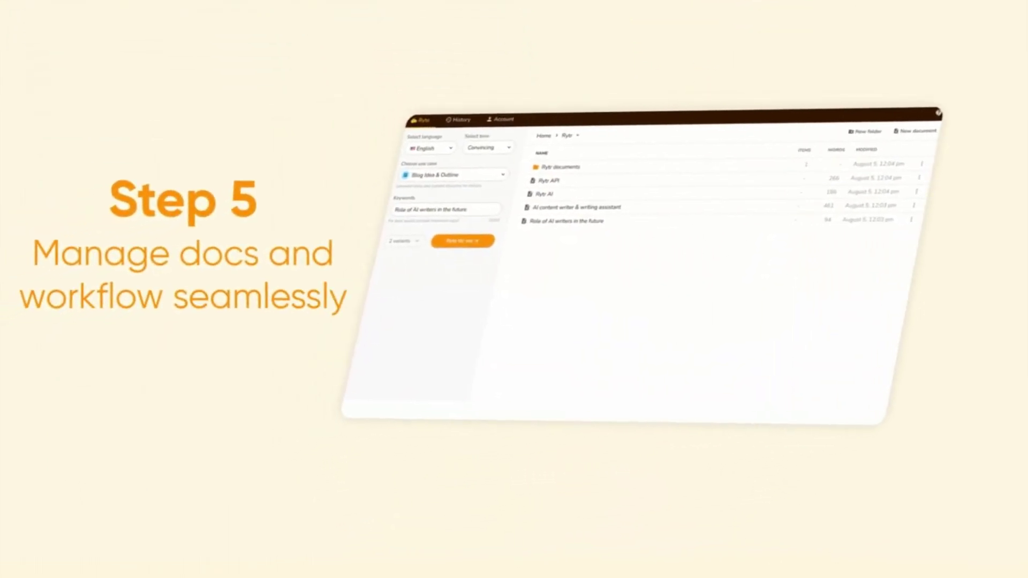
key(Escape)
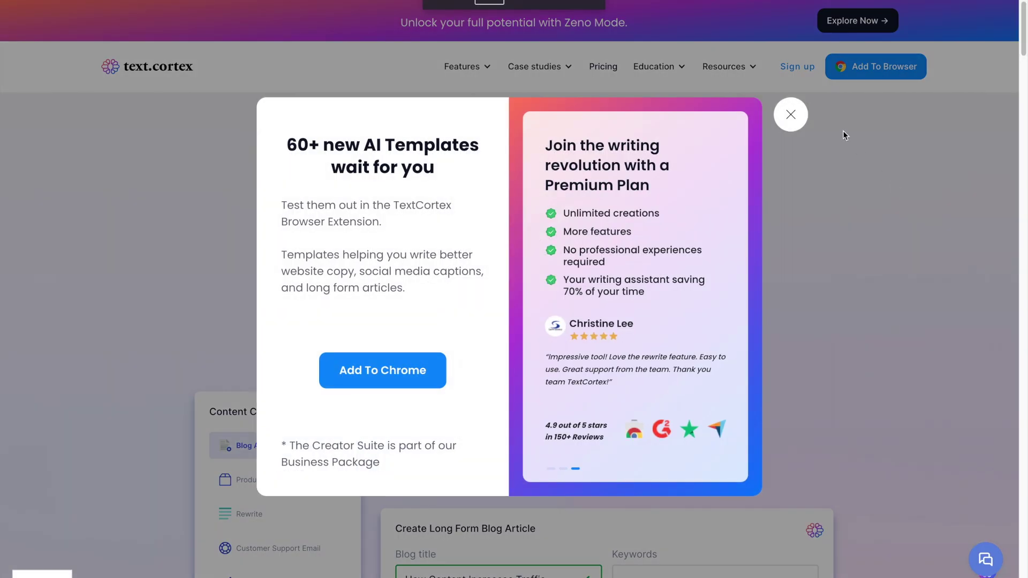
Close the 60+ AI Templates popup and scroll down the TextCortex homepage.
click(791, 114)
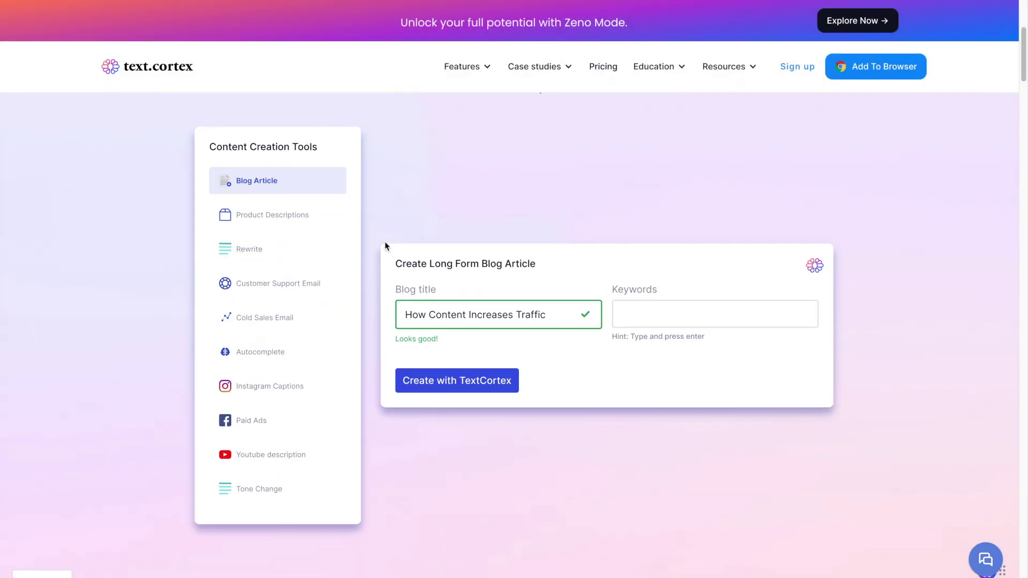
scroll(563, 219, down, 6)
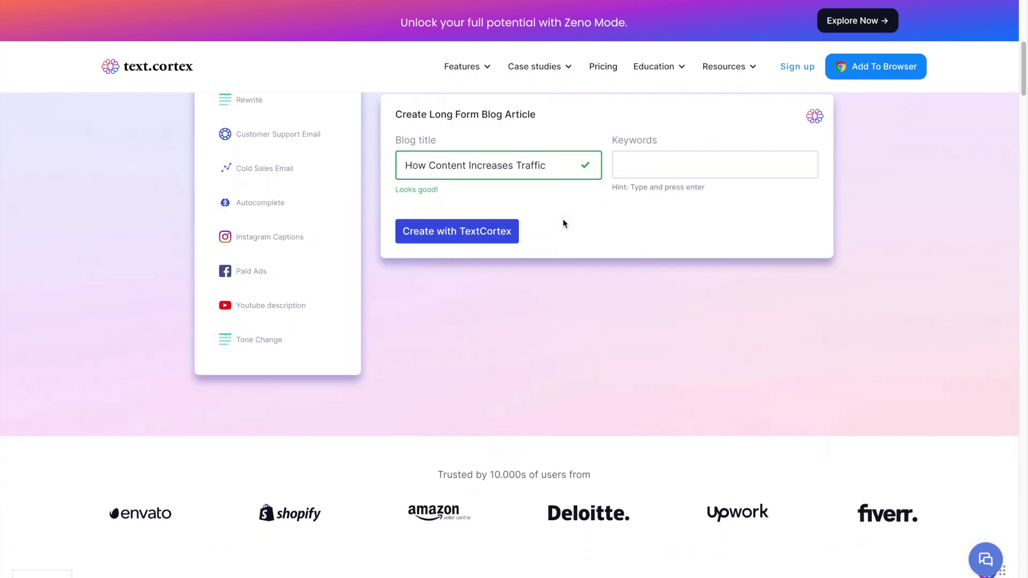
scroll(564, 219, down, 3)
scroll(593, 239, down, 3)
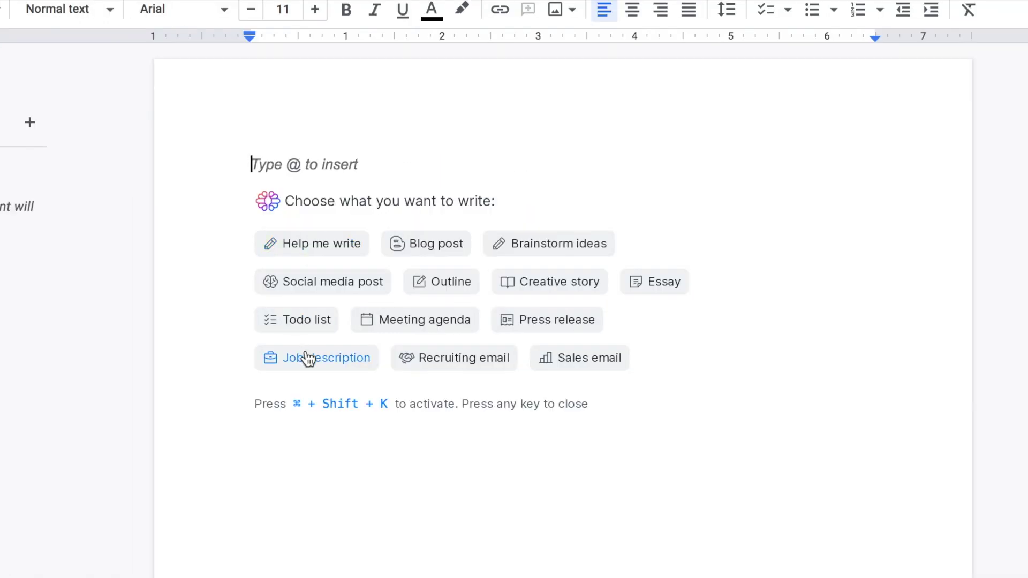
Generate a TextCortex press release about Comparing.AI, a website that helps you find the best AI tools.
click(519, 327)
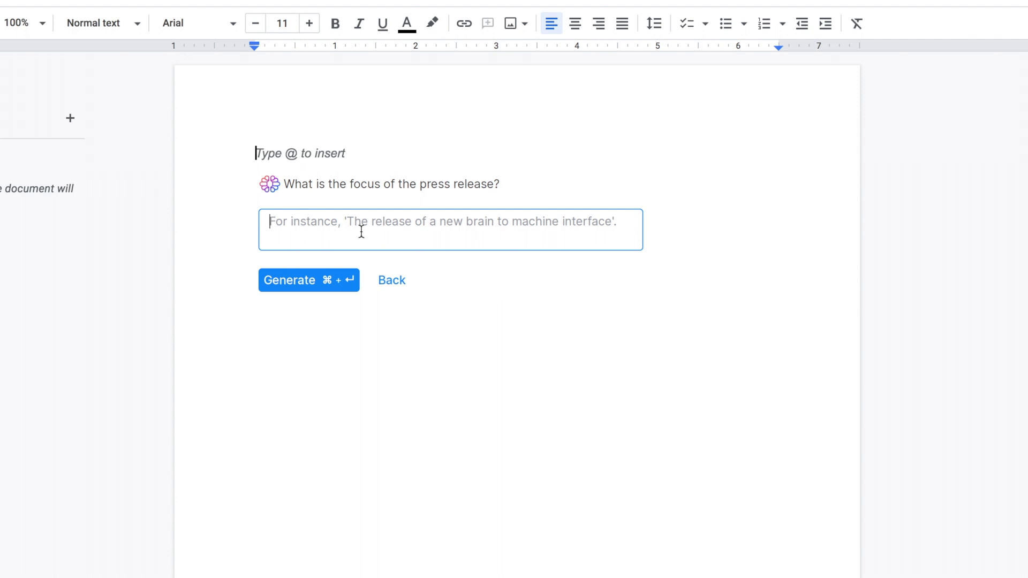
text(A website called COm)
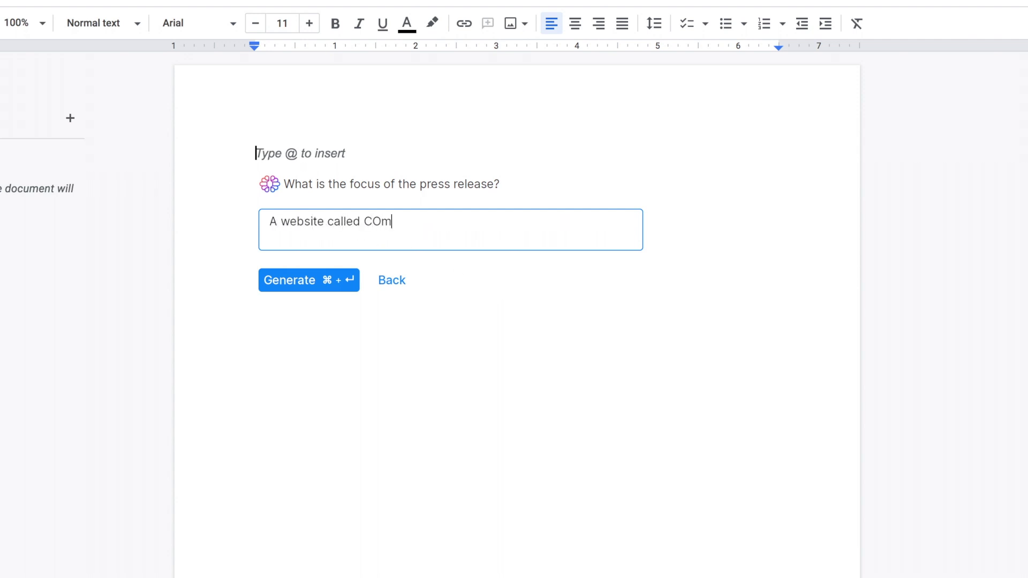
key(BackSpace)
key(BackSpace)
text(omparing.AI that hel)
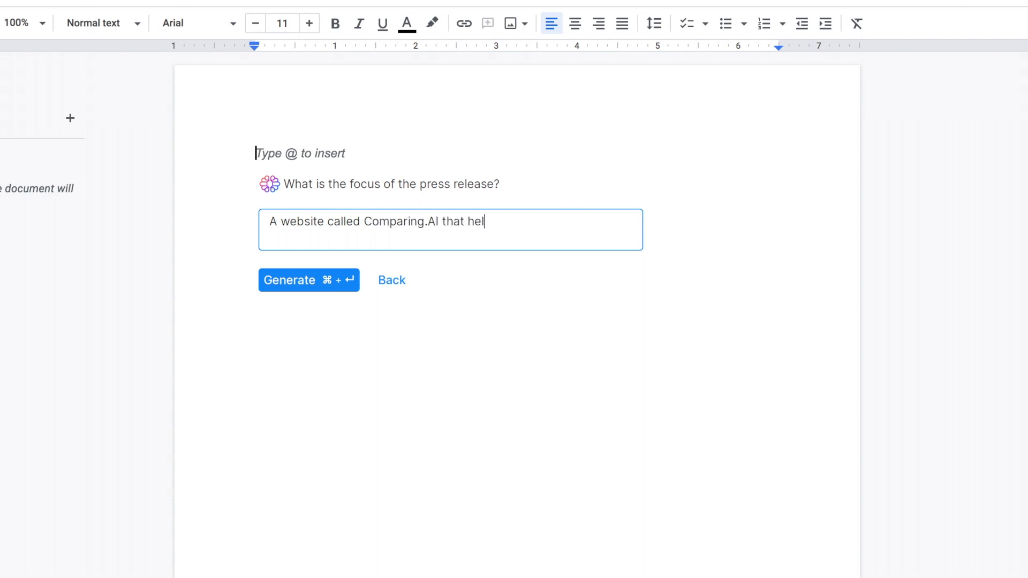
text(ps you find the be)
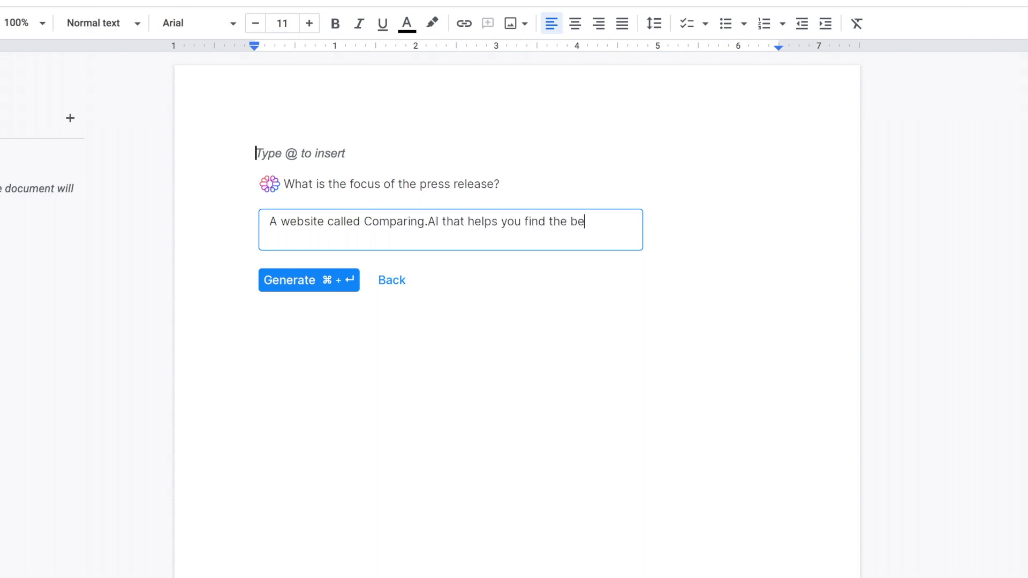
text(st AI tools)
click(319, 284)
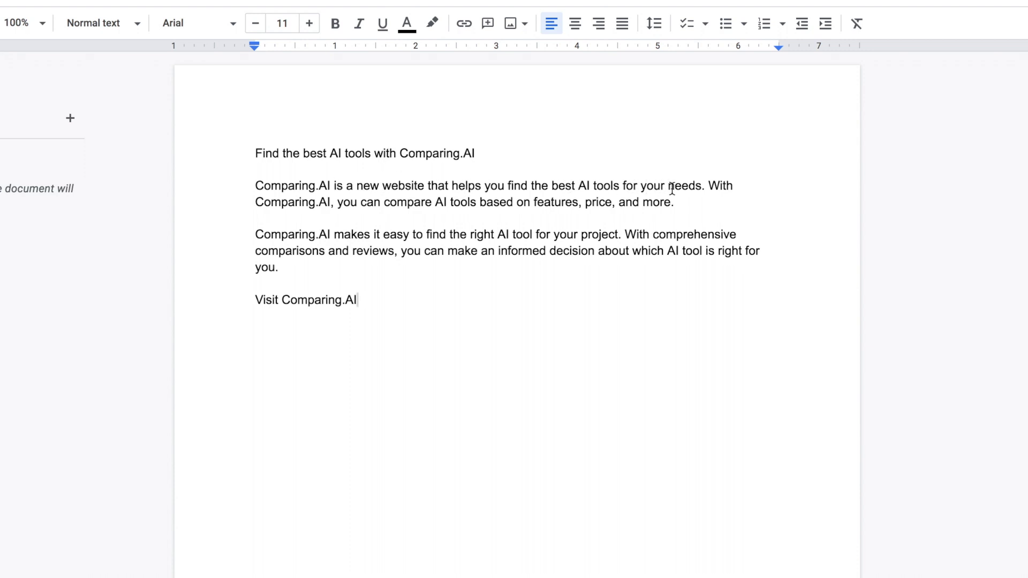
Select the whole third paragraph of the press release.
drag(352, 203, 642, 207)
click(674, 209)
double_click(621, 245)
click(505, 267)
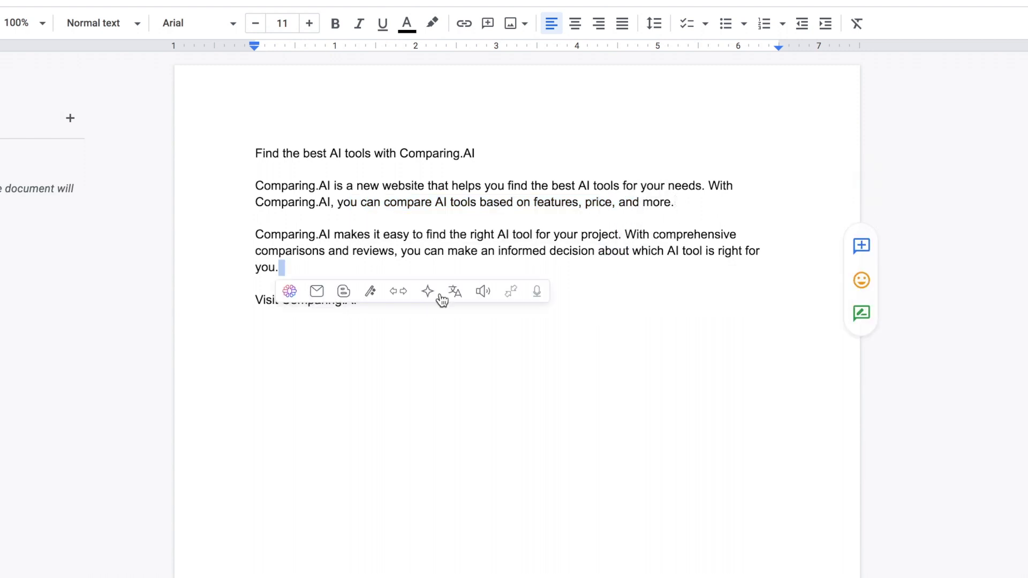
triple_click(404, 241)
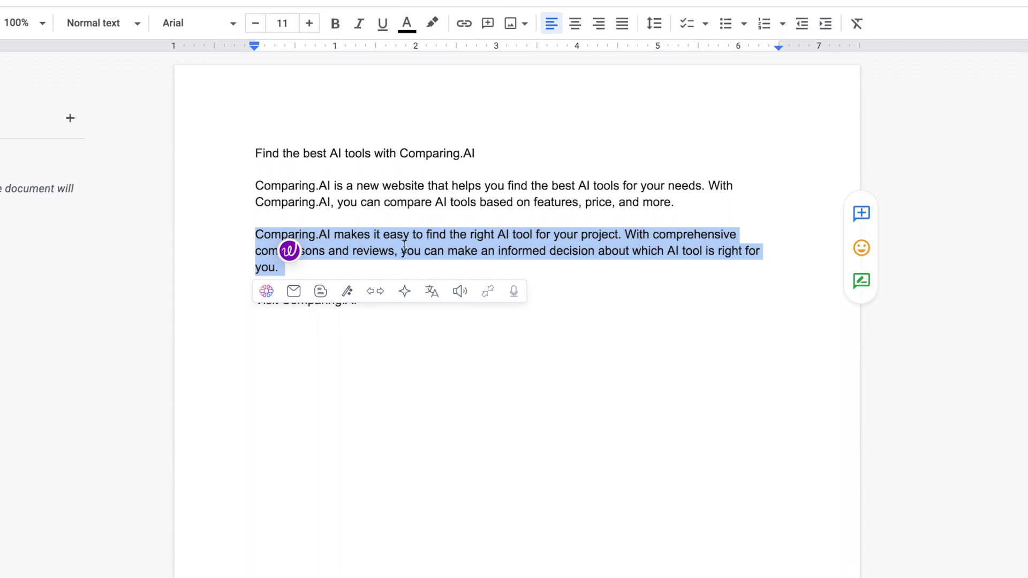
Load more TextCortex rewrites for the third paragraph and dismiss them without applying any.
mouse_move(460, 297)
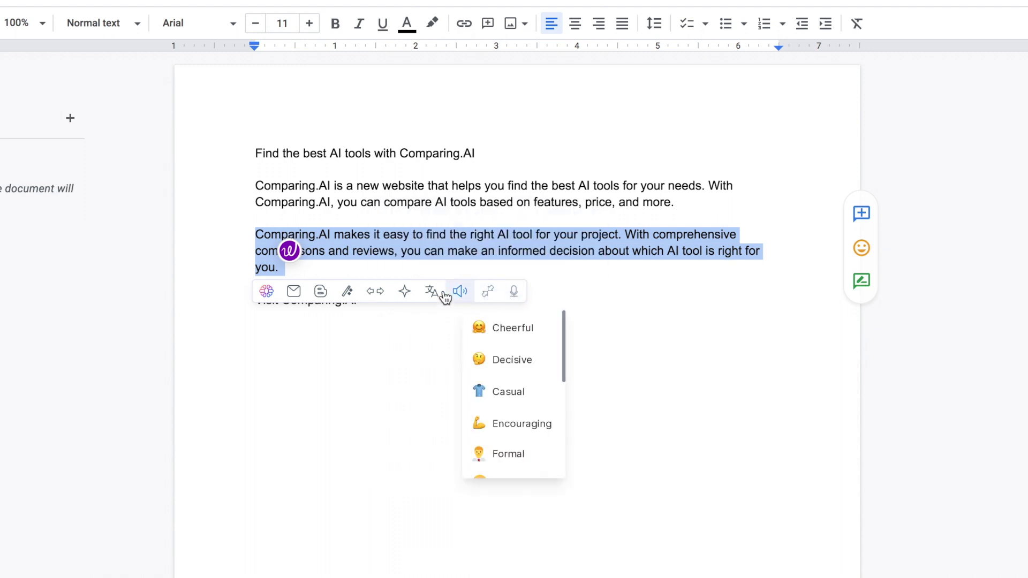
click(347, 292)
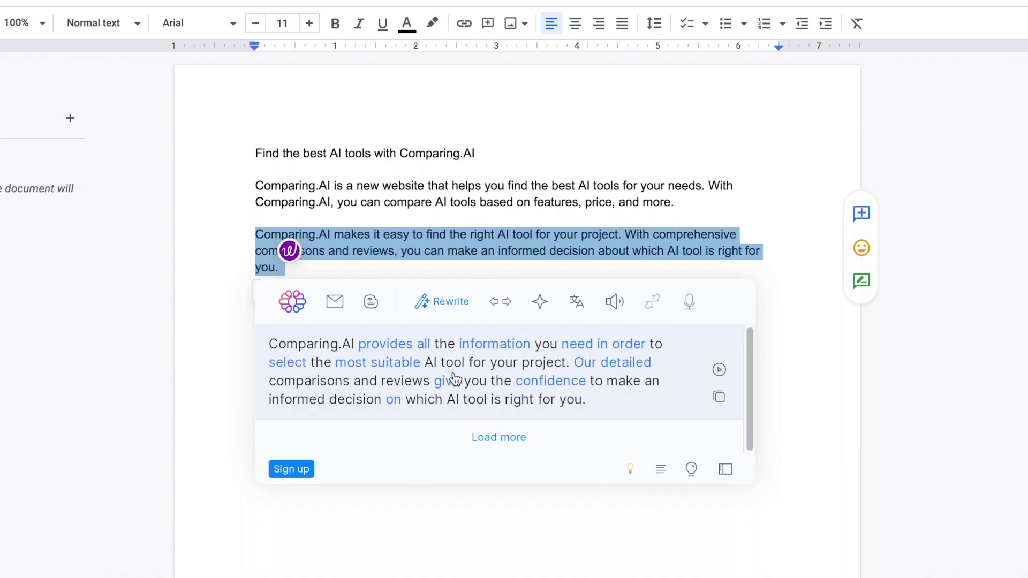
click(496, 436)
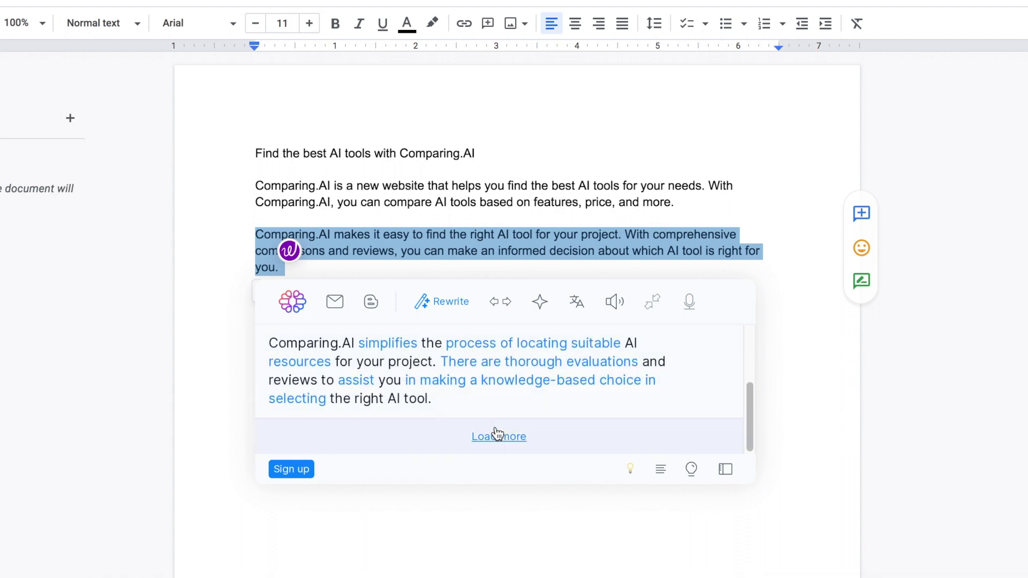
click(479, 251)
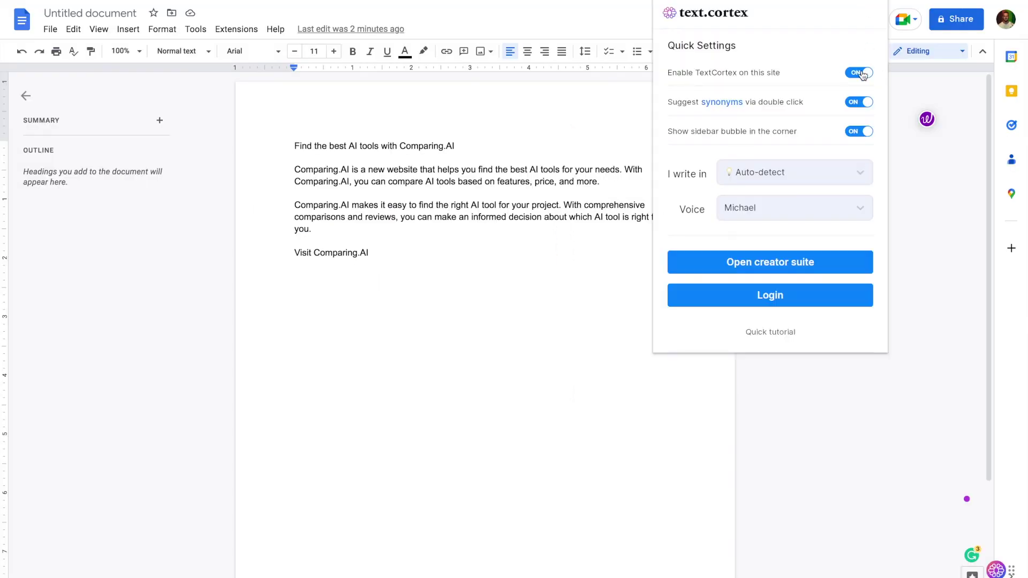
Close TextCortex Quick Settings and ask Wordtune to rewrite the selected third paragraph.
click(547, 175)
double_click(394, 216)
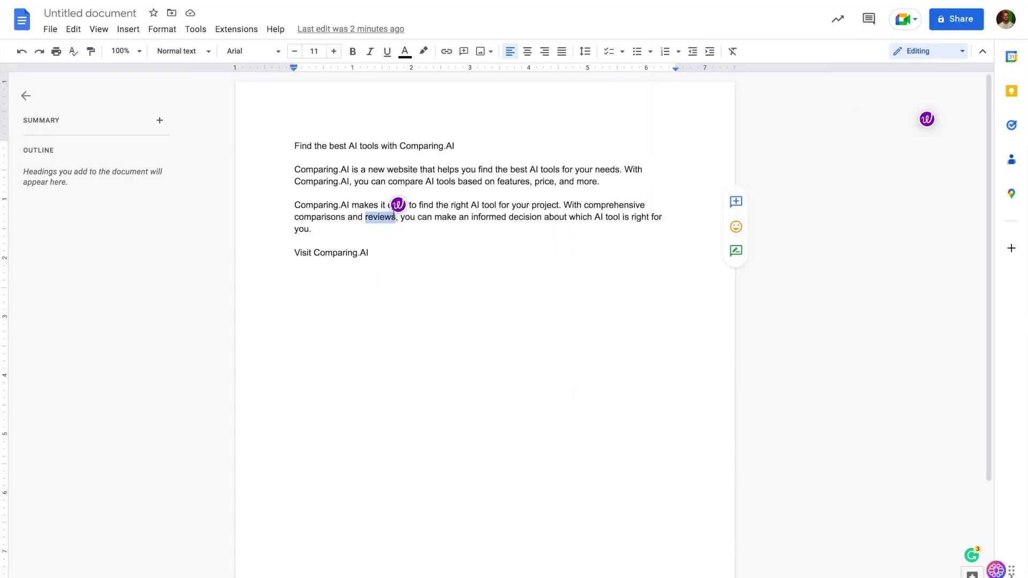
triple_click(377, 215)
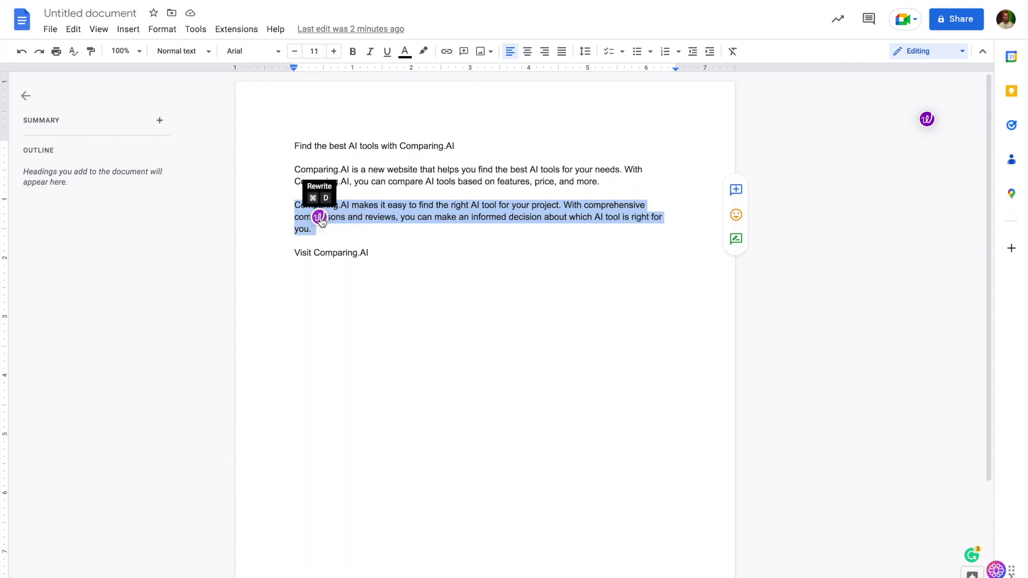
click(320, 216)
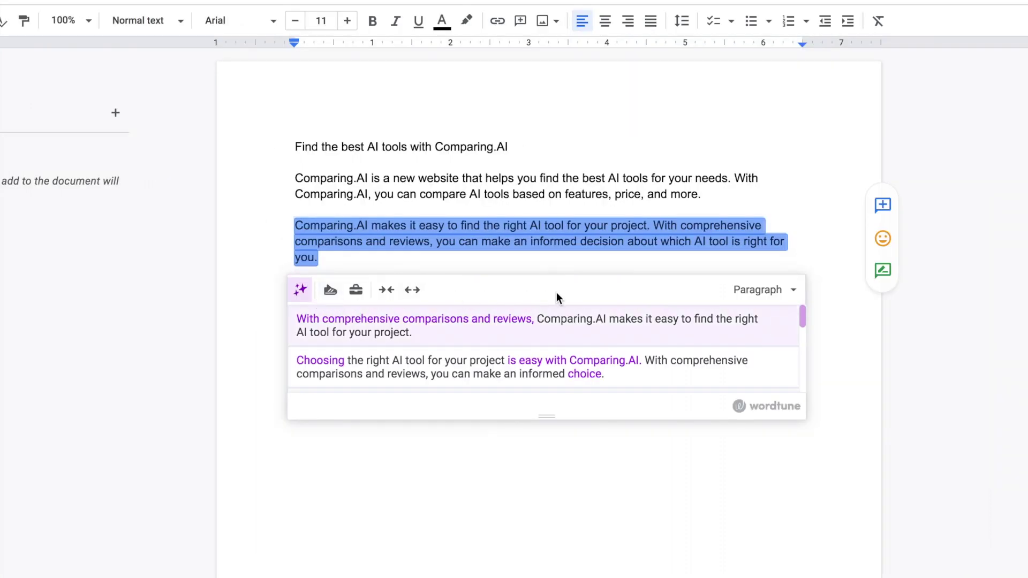
Switch Wordtune to Sentence scope and browse the enlarged list of first-sentence rewrites.
click(771, 300)
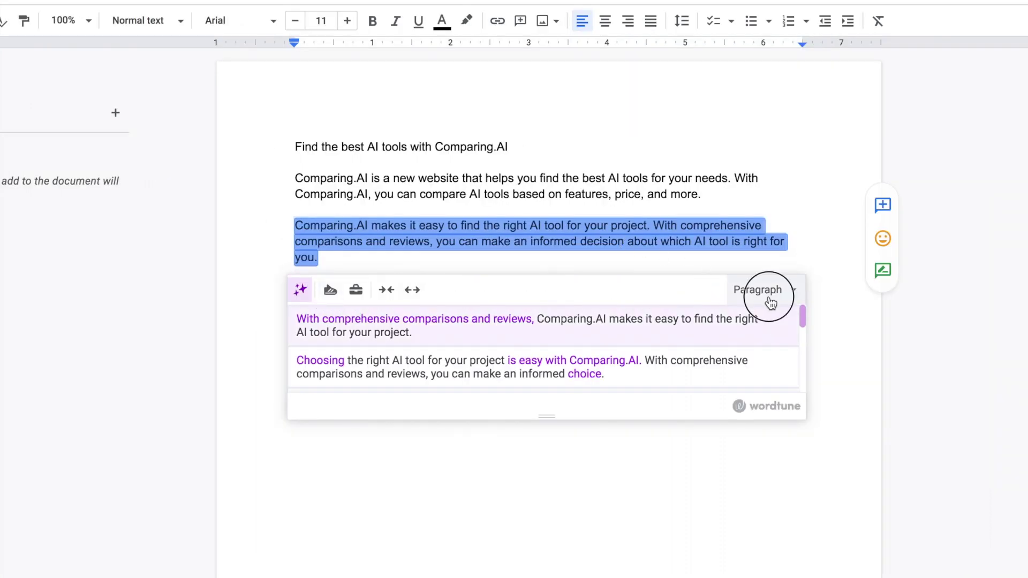
click(768, 329)
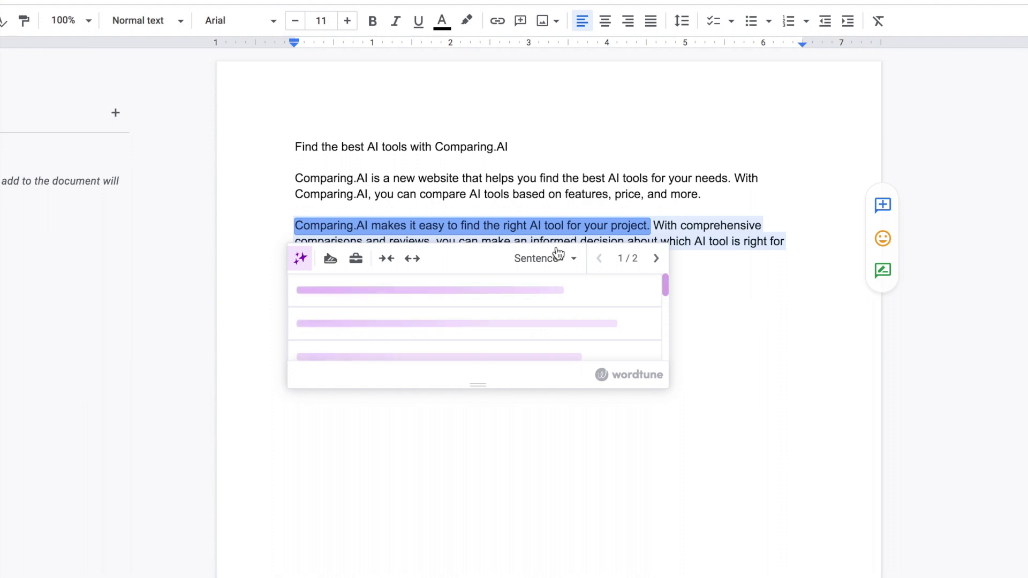
scroll(386, 289, down, 5)
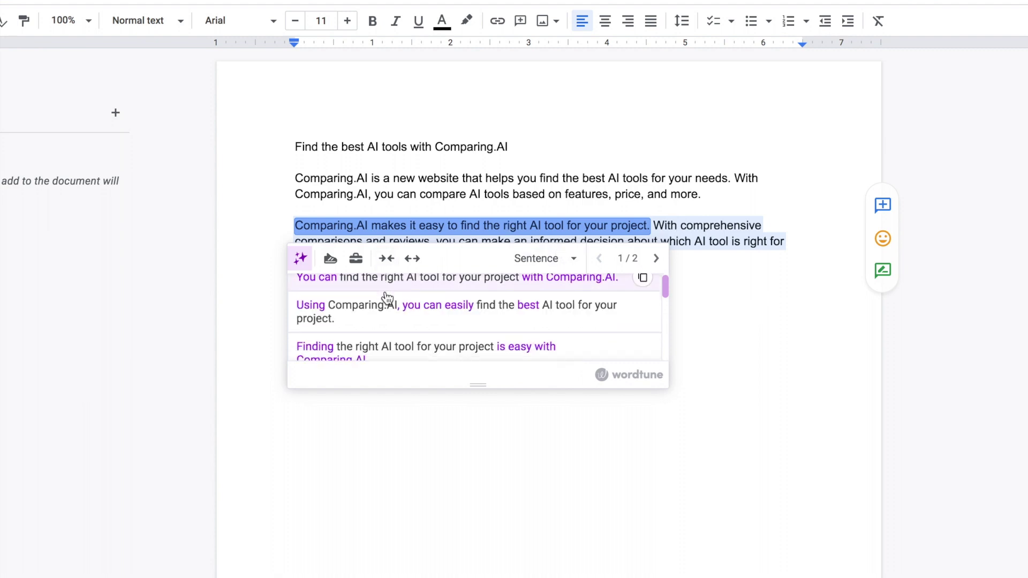
scroll(386, 298, down, 1)
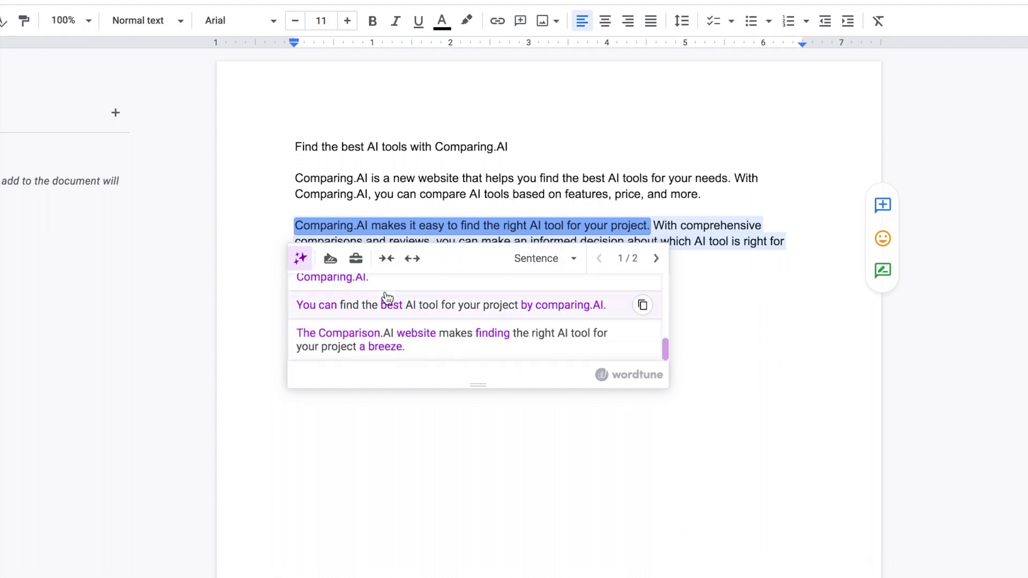
drag(481, 384, 486, 530)
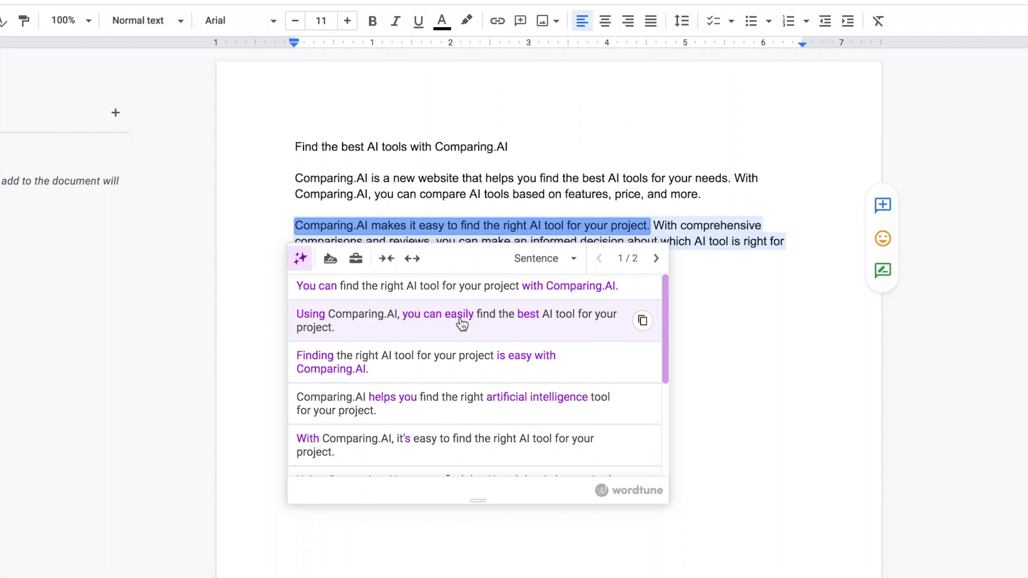
scroll(469, 359, down, 5)
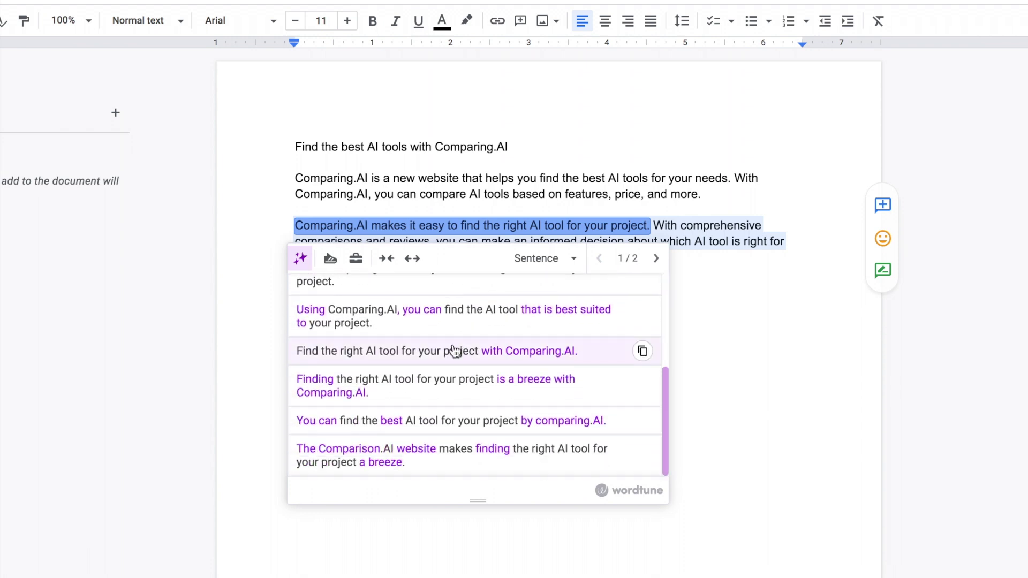
scroll(454, 351, up, 5)
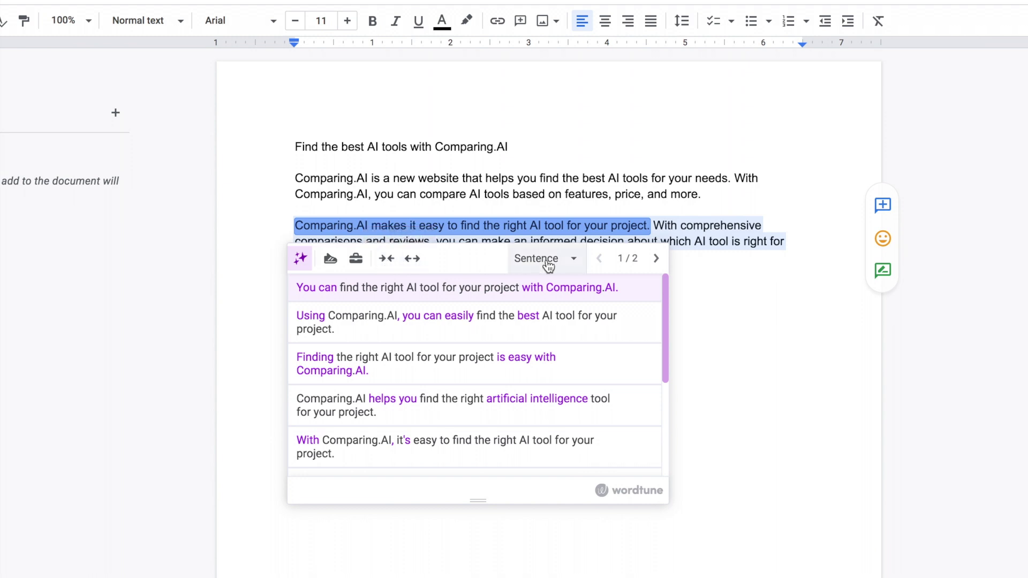
Switch Wordtune back to Paragraph scope and request rewrites of the reselected third paragraph.
click(565, 262)
click(557, 328)
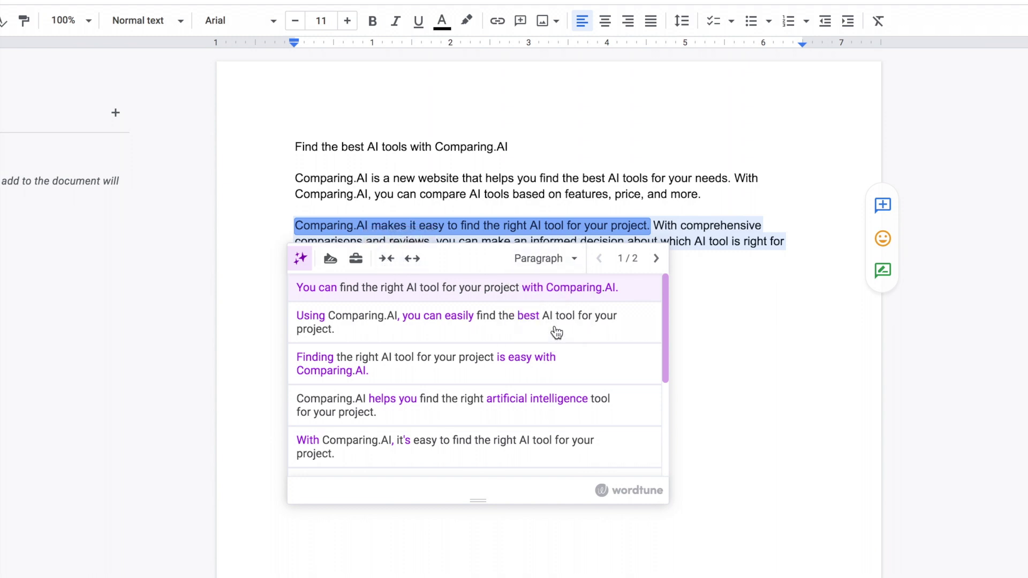
triple_click(723, 222)
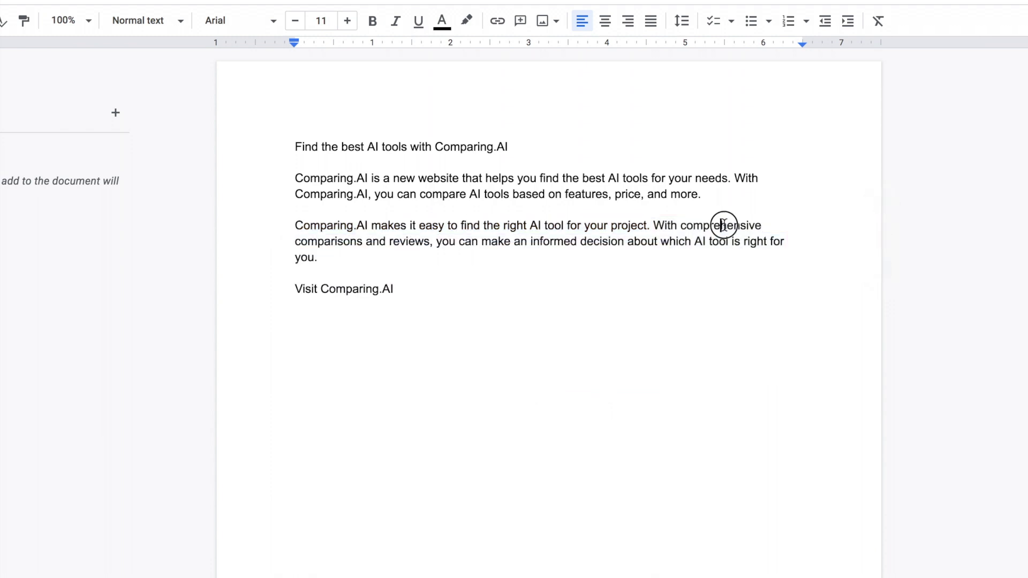
click(333, 247)
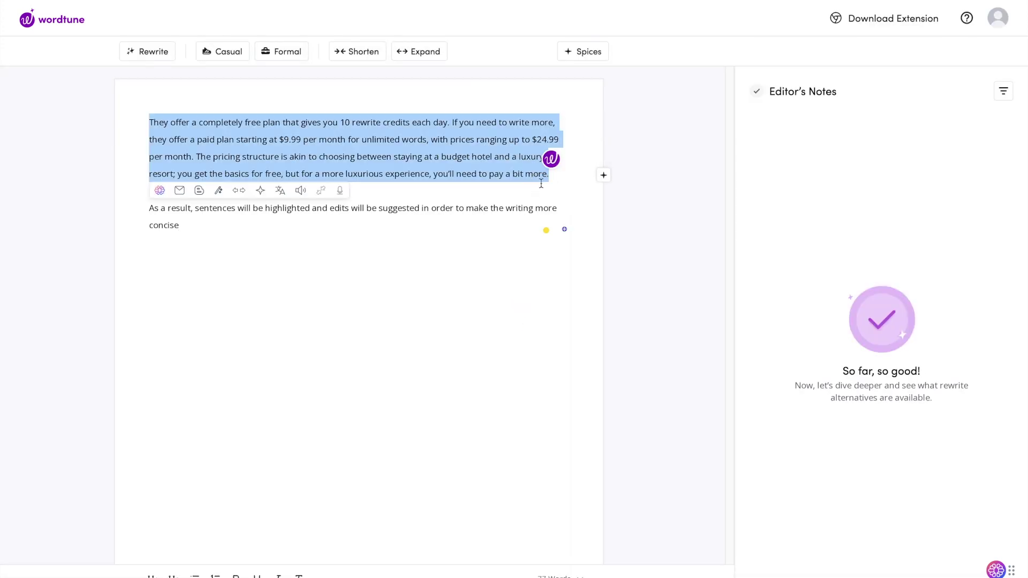
Reword the first two pricing sentences formally, starting with 'The company offers a free plan'.
click(551, 159)
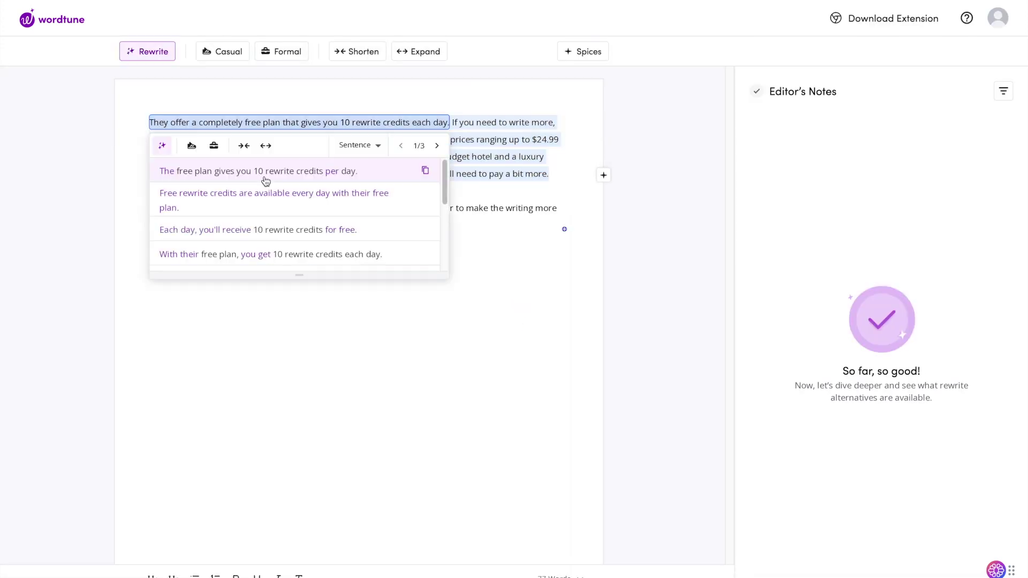
scroll(256, 207, down, 4)
click(214, 145)
click(276, 173)
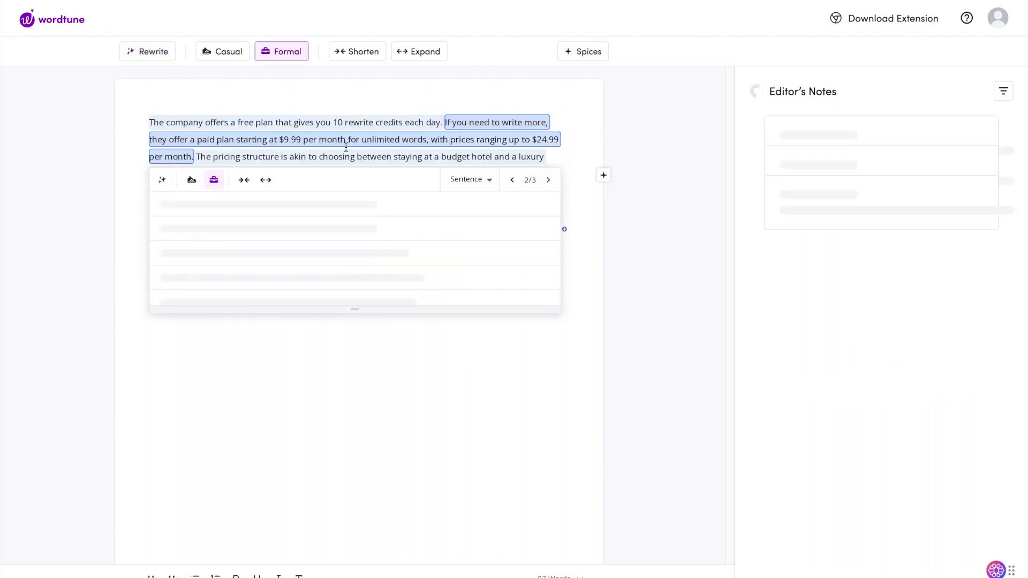
click(277, 222)
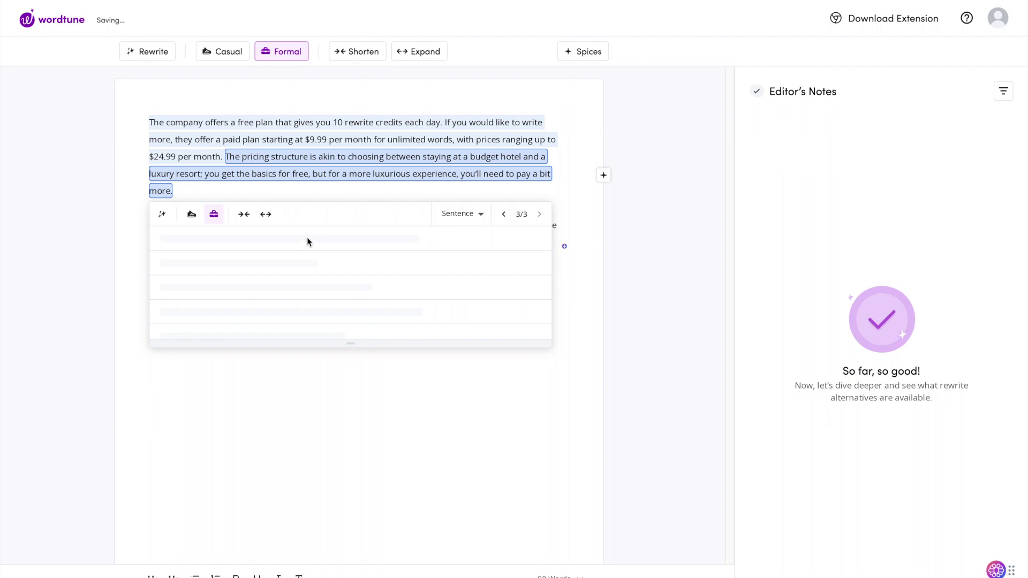
click(347, 173)
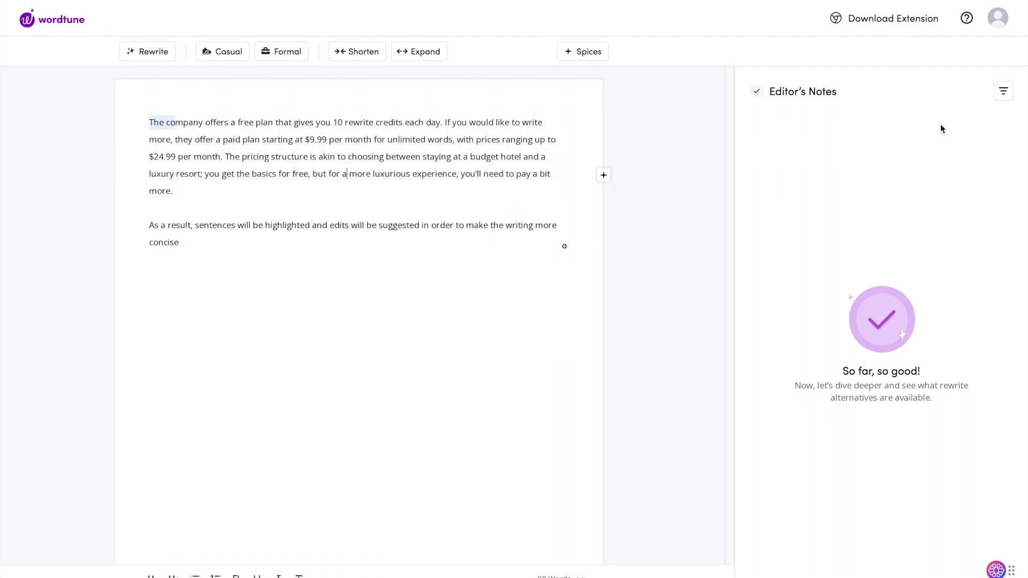
click(589, 52)
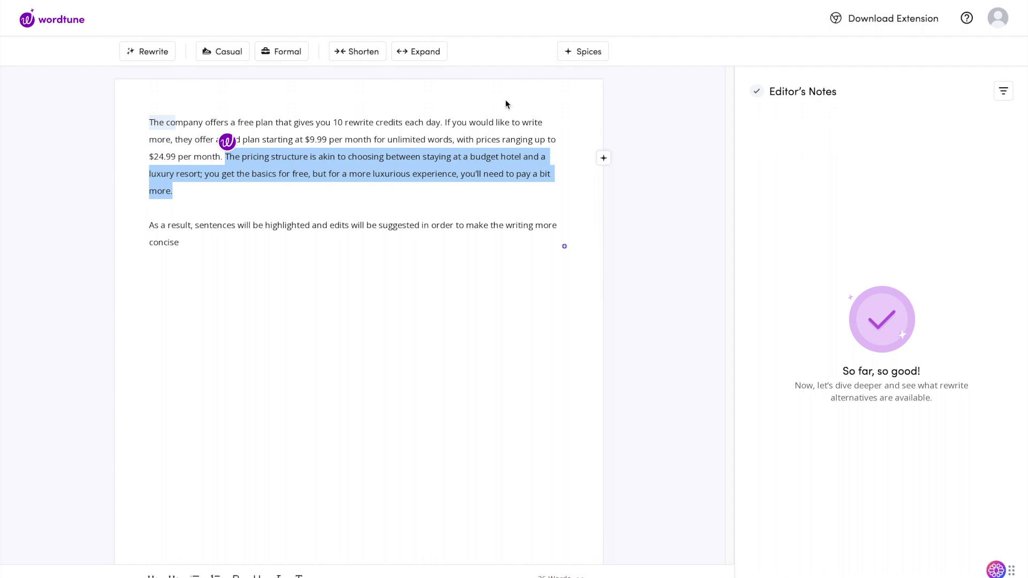
Add a Spices nature fact after the paragraph, then delete those natural-selection sentences.
click(585, 52)
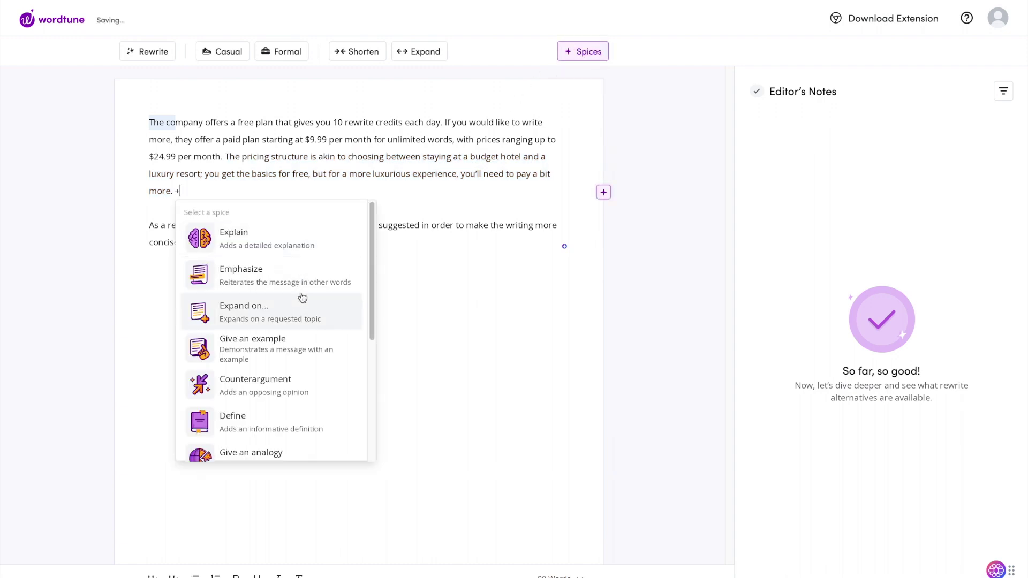
scroll(282, 303, down, 3)
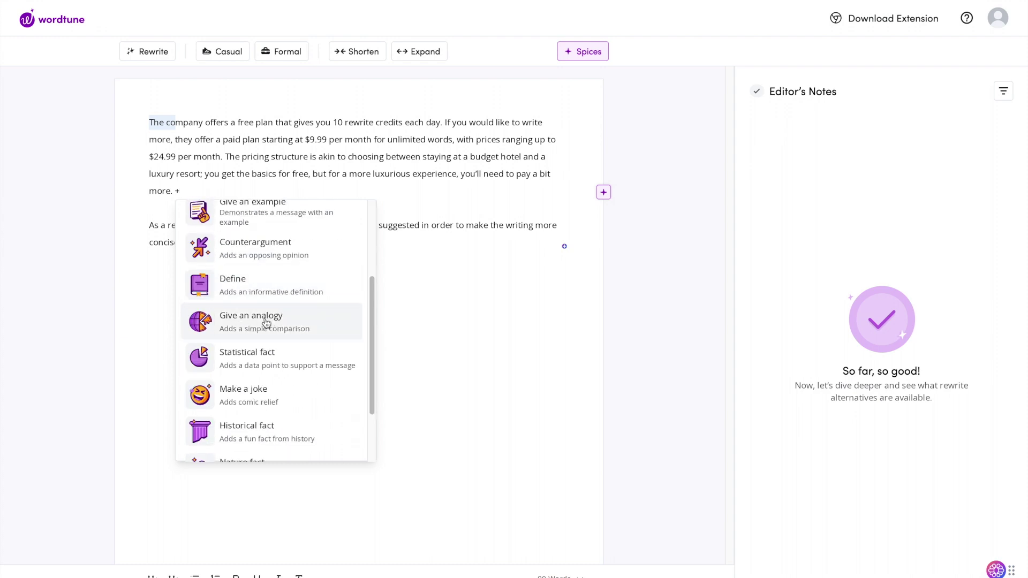
scroll(266, 323, down, 3)
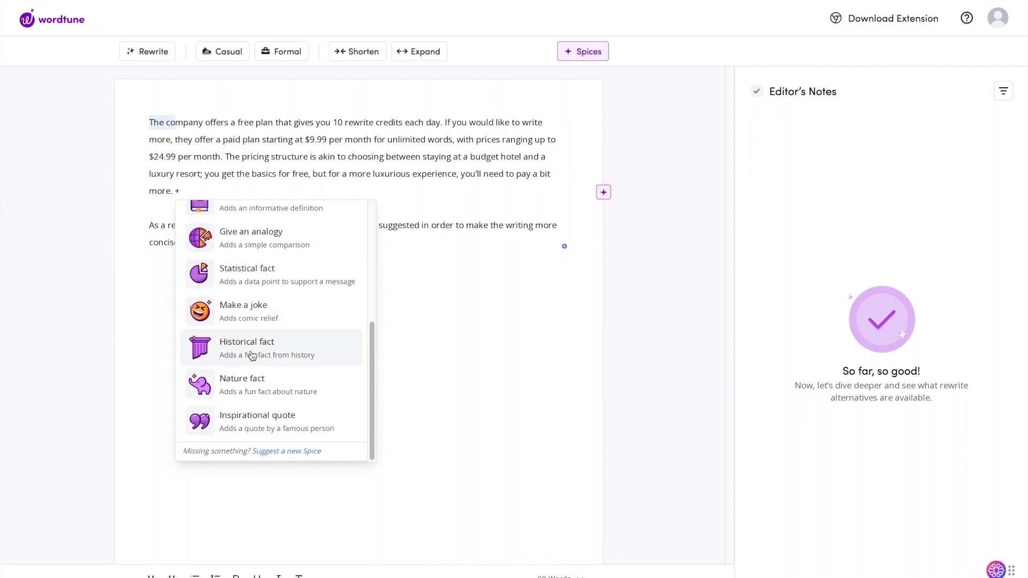
click(276, 387)
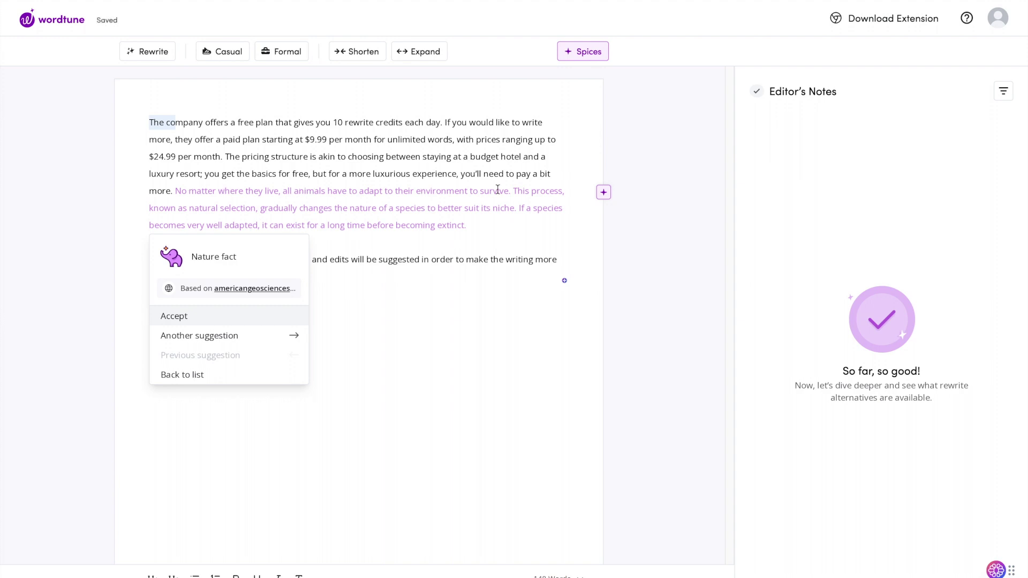
drag(467, 226, 172, 191)
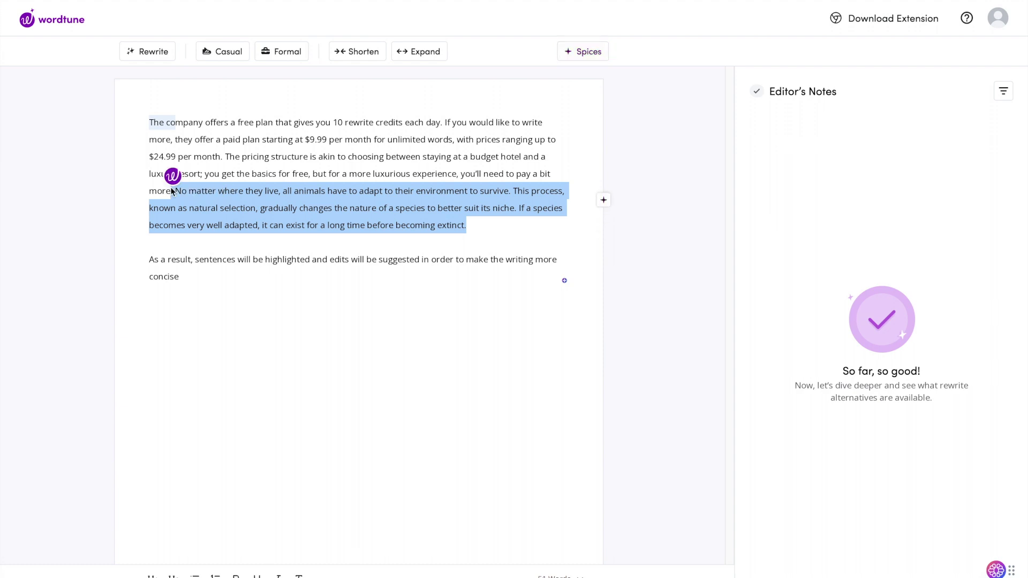
key(BackSpace)
Add an Emphasize spice sentence to the pricing paragraph and accept it.
triple_click(225, 190)
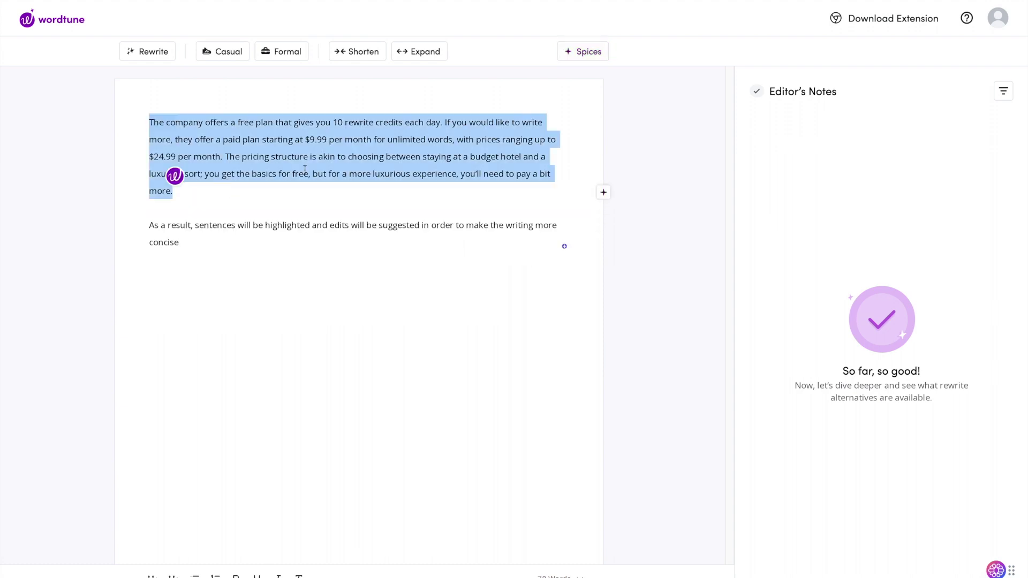
click(584, 51)
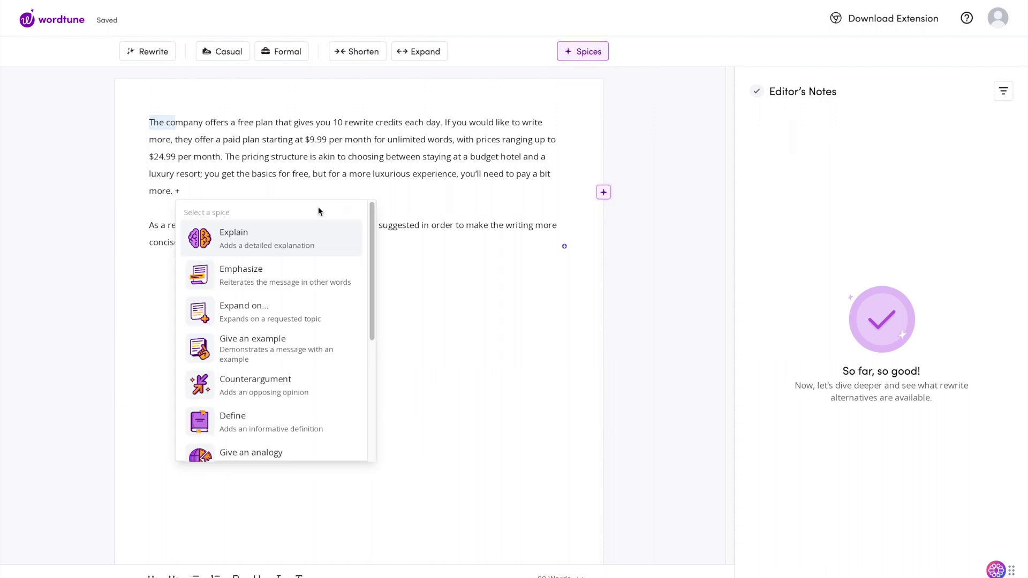
click(300, 293)
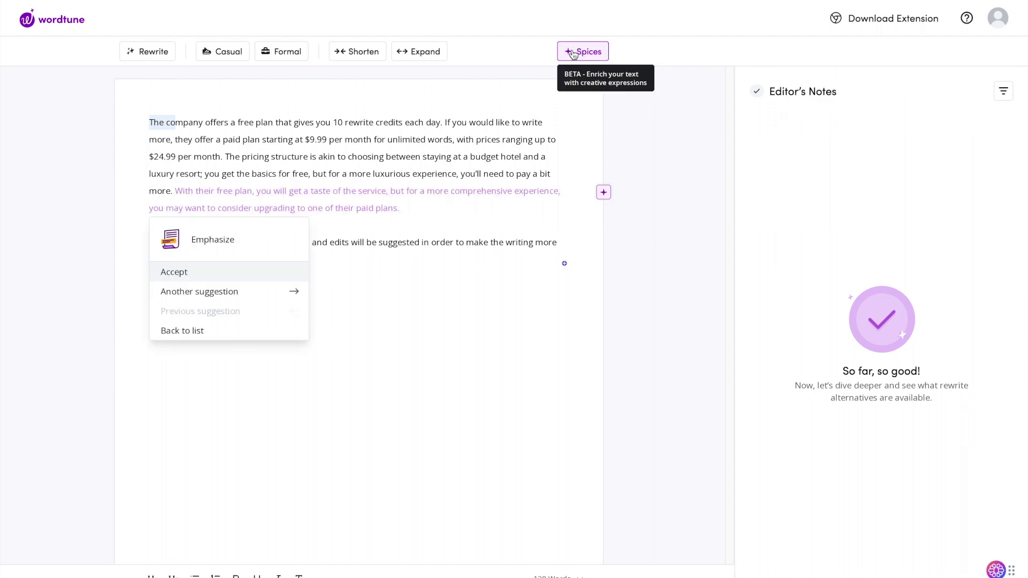
key(Return)
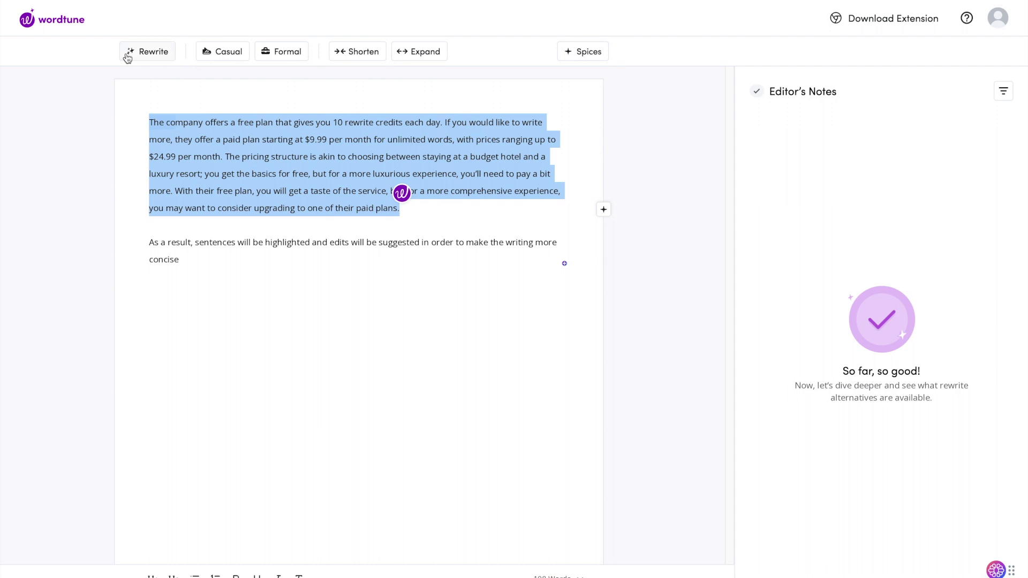
click(321, 173)
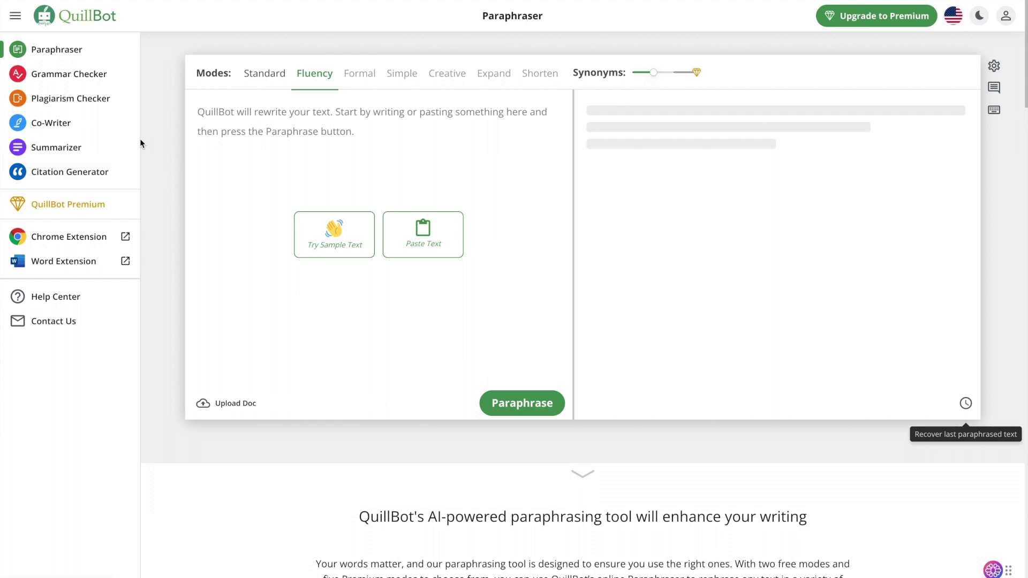
Paste the Comparing.AI paragraph into QuillBot and paraphrase it in Fluency mode.
click(315, 103)
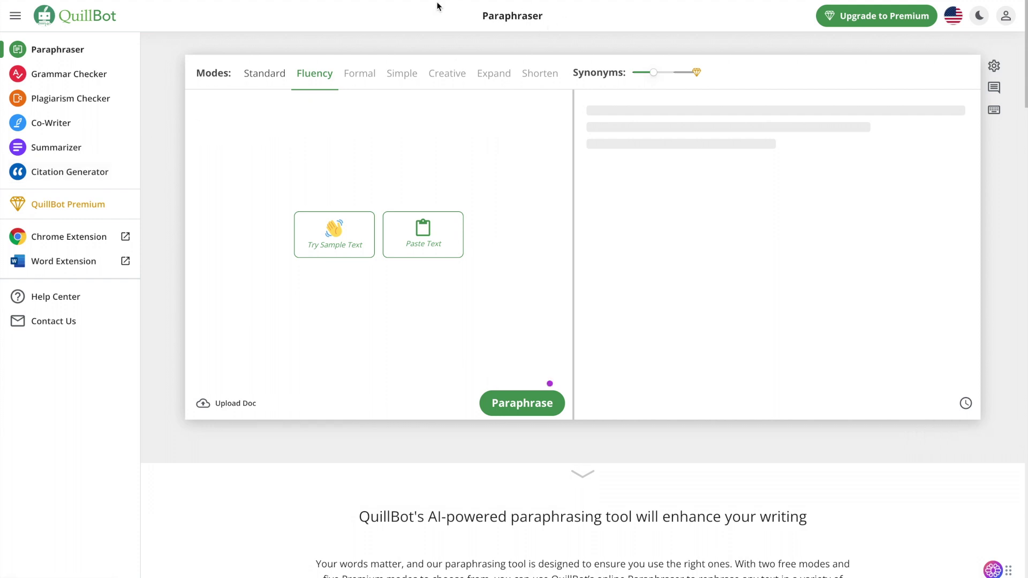
text(Comparing.AI is a new website that helps you find the best AI tools for your needs. With Comparing.AI, you can compare AI tools based on features, price, and more.)
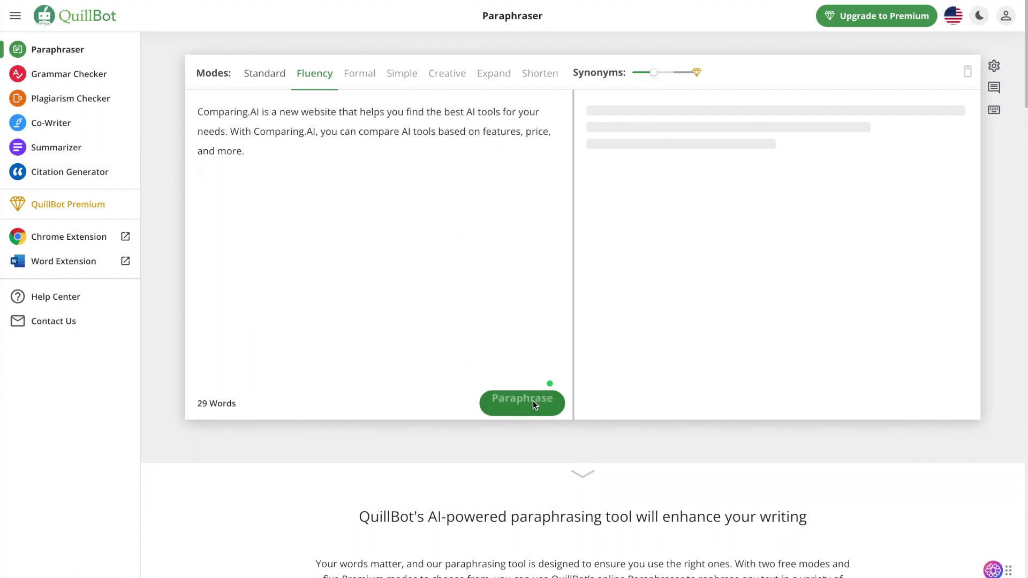
click(533, 402)
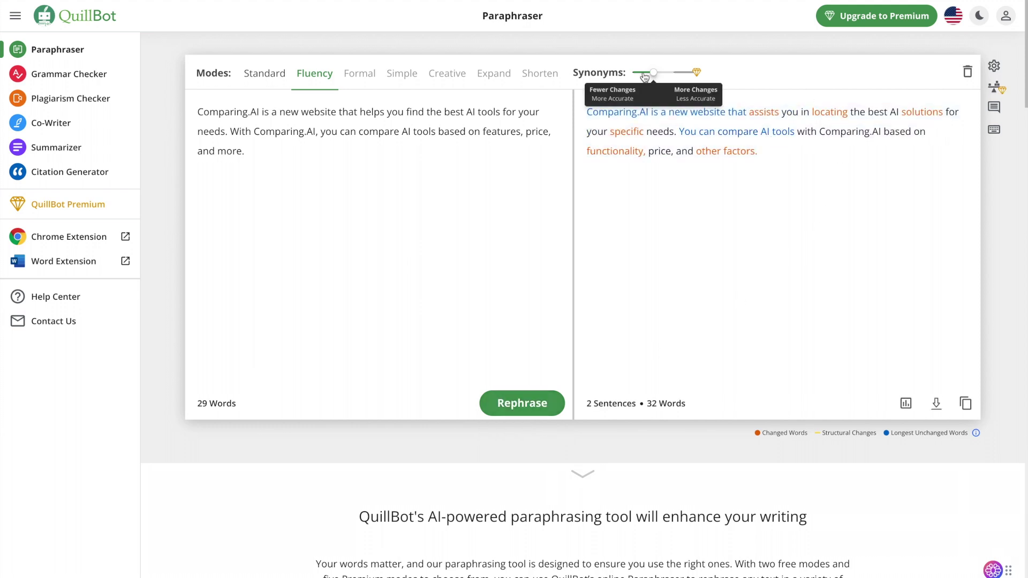
Raise the Synonyms slider one step so the paraphrase changes more words.
triple_click(592, 73)
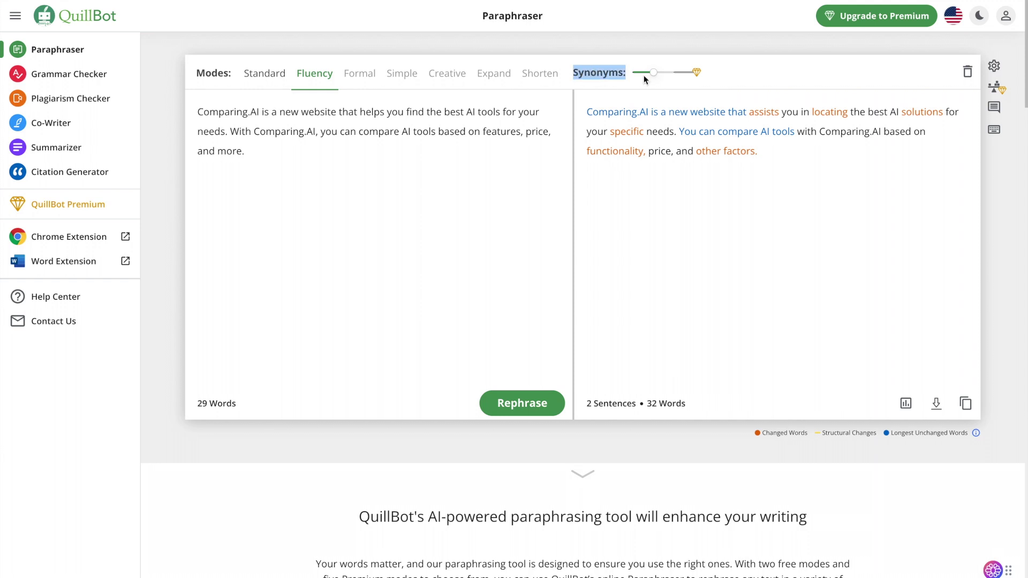
mouse_move(652, 77)
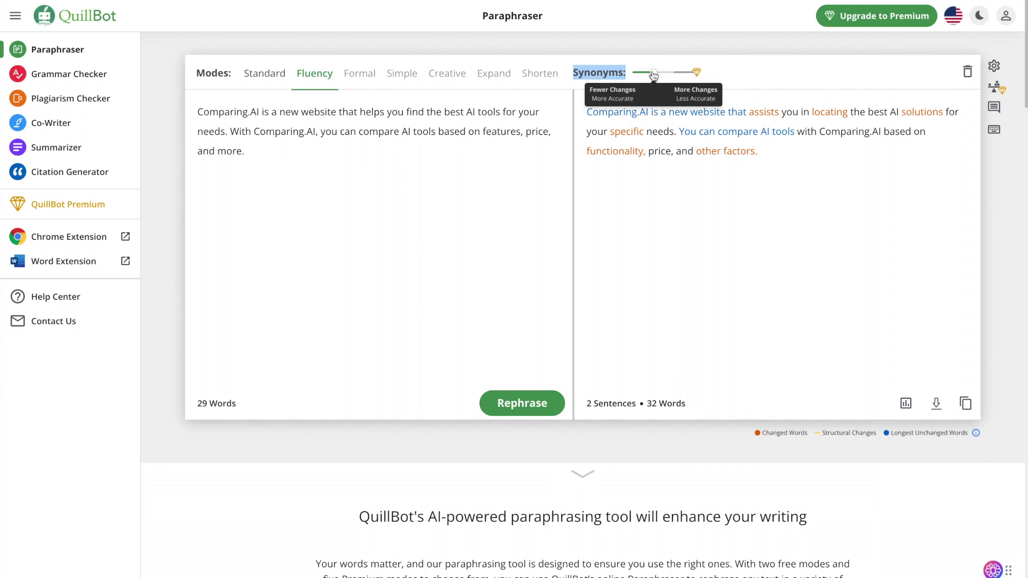
drag(654, 75, 674, 77)
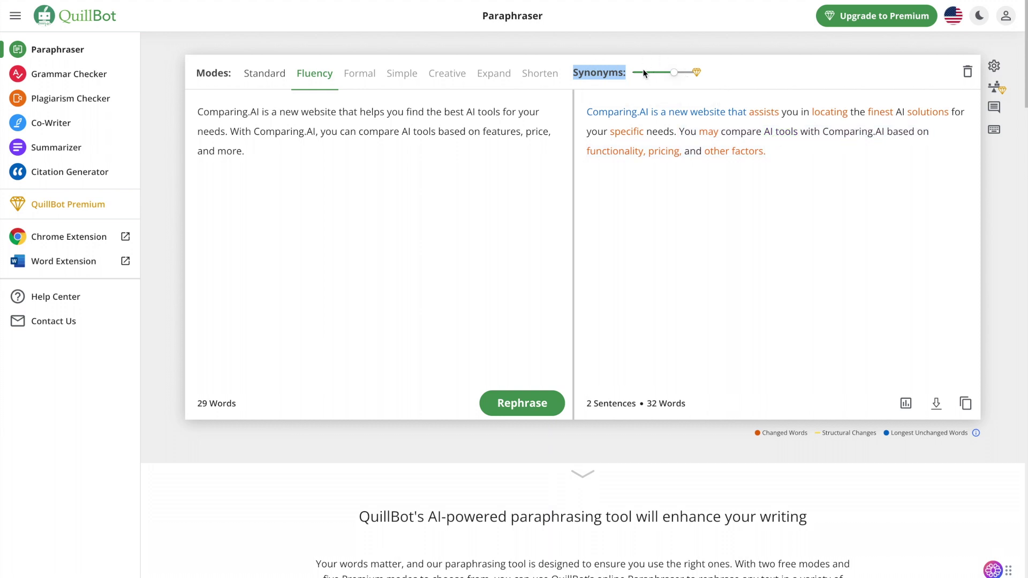
click(674, 73)
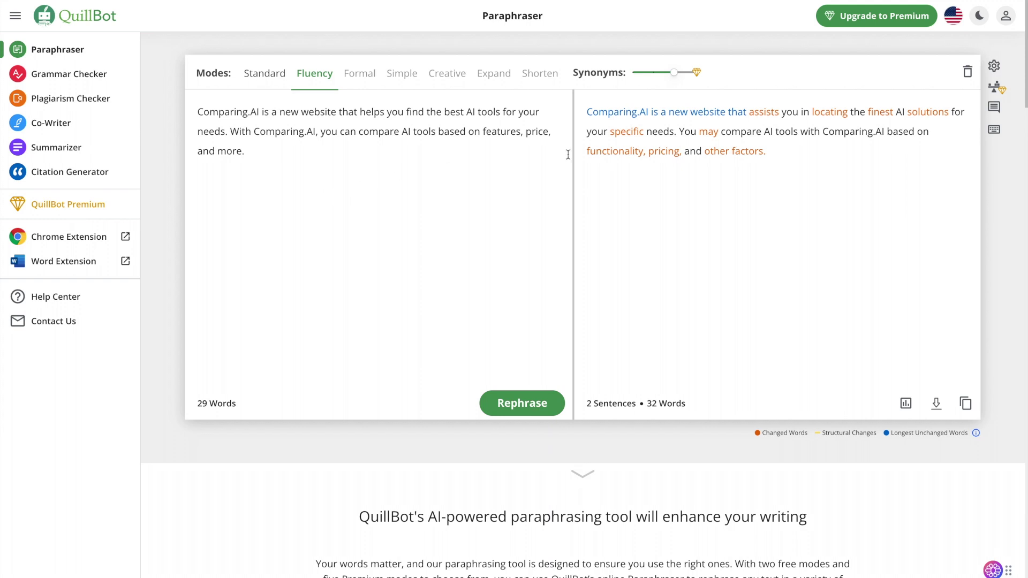
click(59, 74)
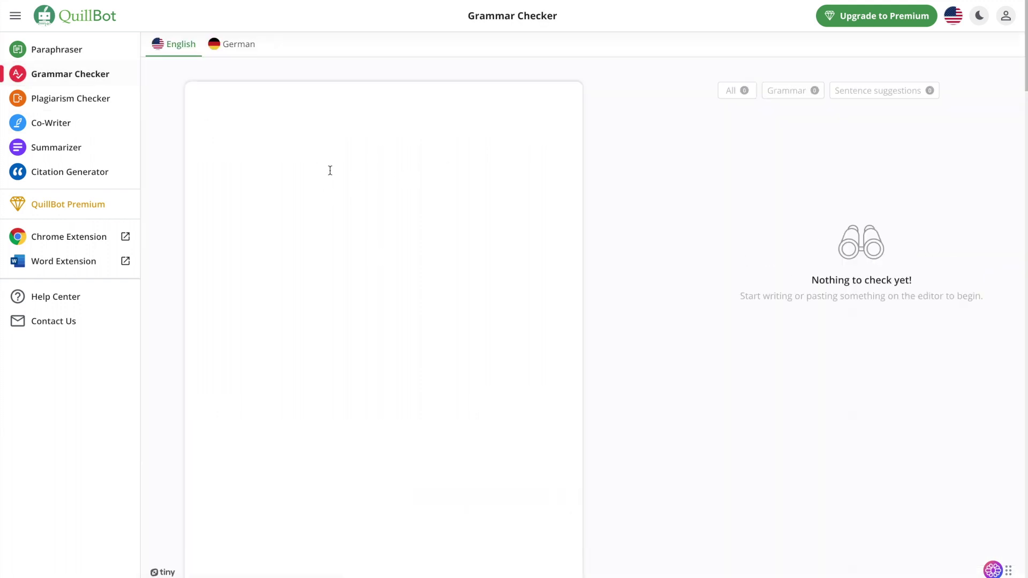
Open QuillBot's Summarizer, then create a new blank Grammarly document.
click(75, 148)
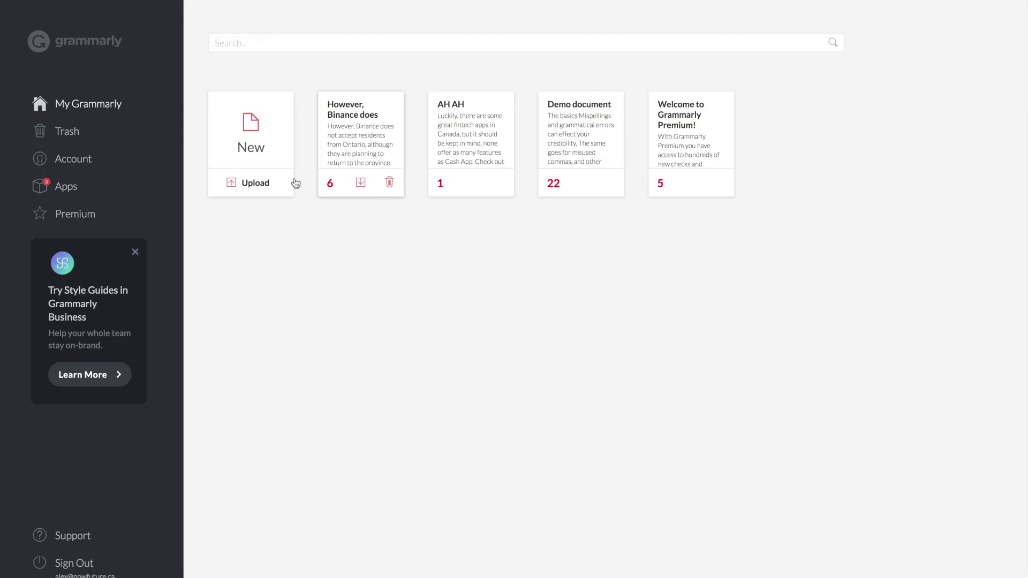
click(265, 145)
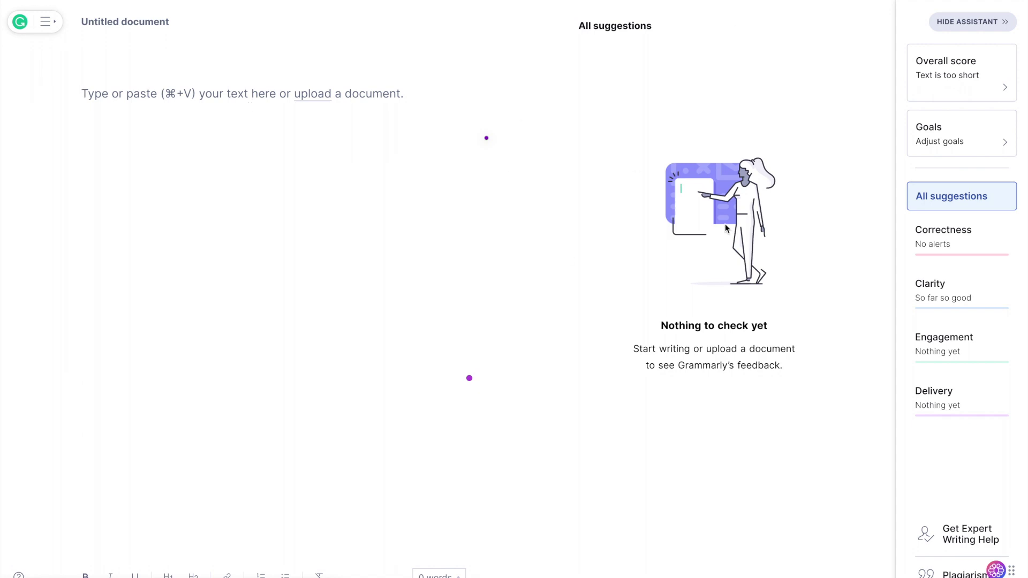
Open the Grammarly for Chrome extension popup from the browser toolbar.
click(910, 1)
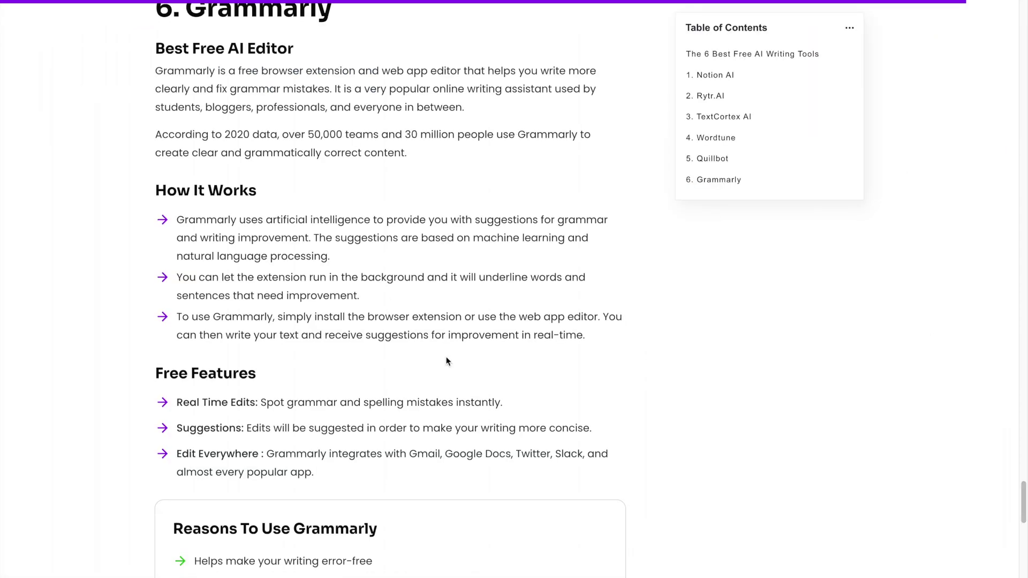
scroll(446, 356, down, 1)
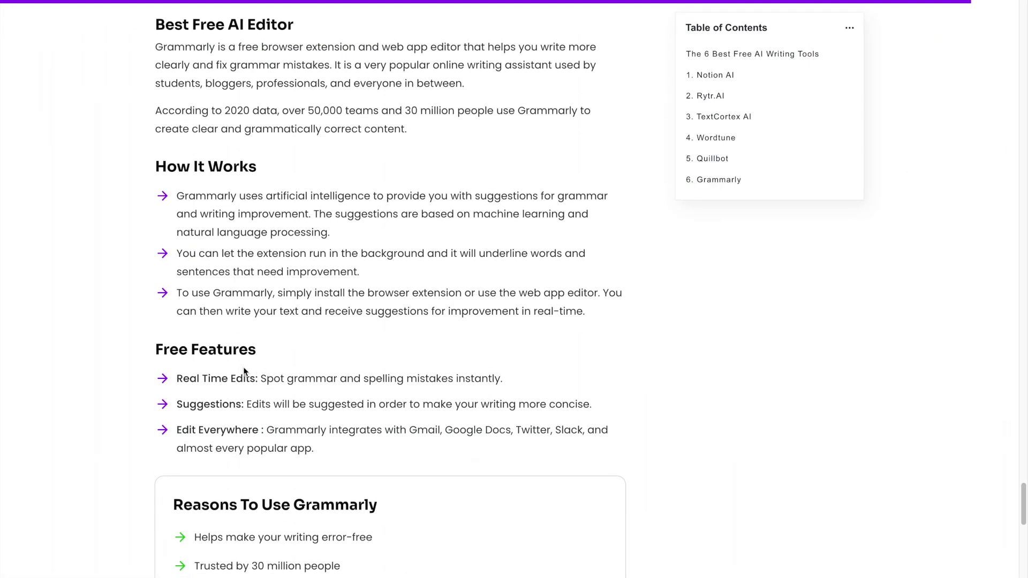
drag(181, 379, 268, 380)
click(272, 380)
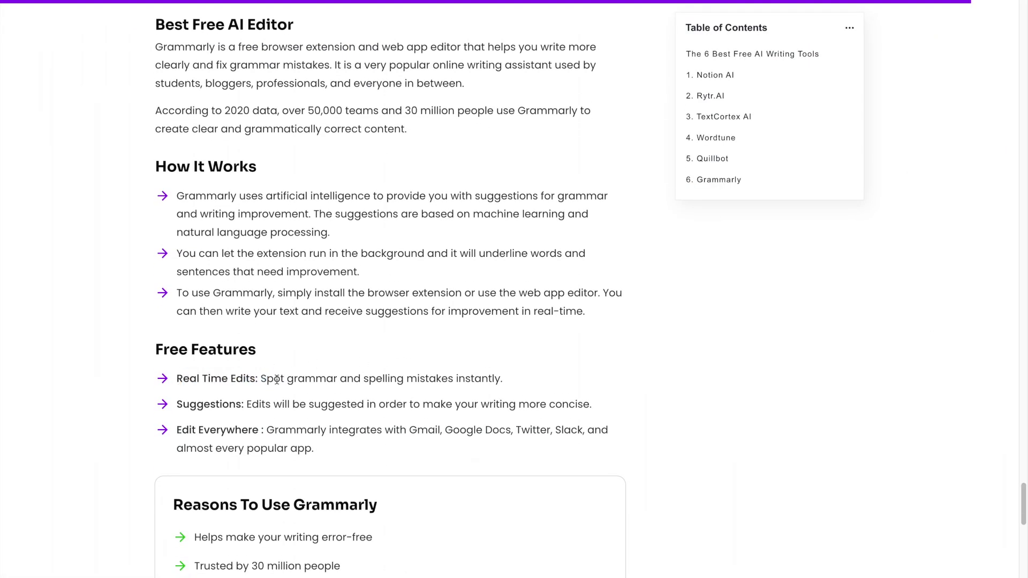
triple_click(391, 380)
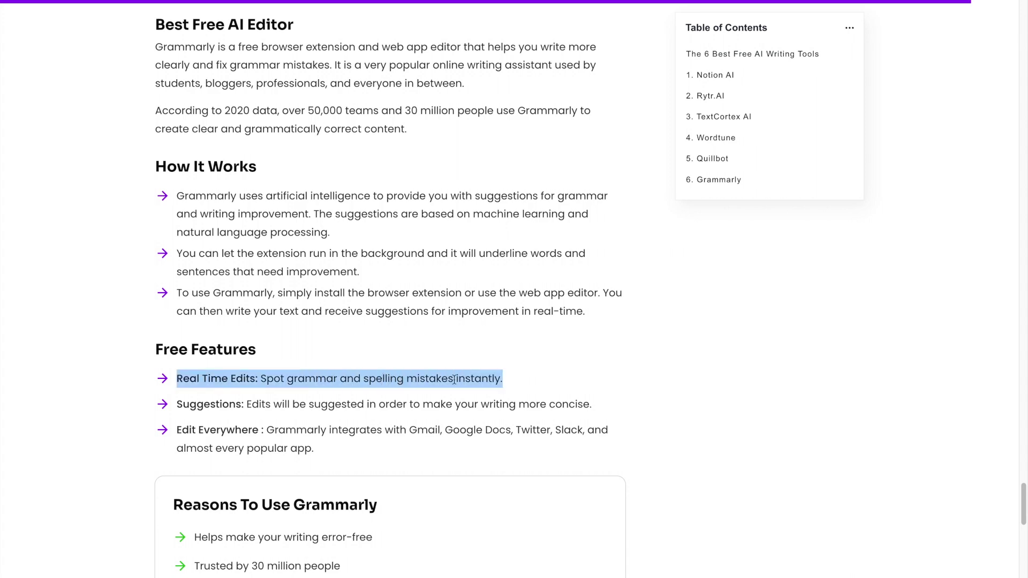
drag(244, 404, 555, 398)
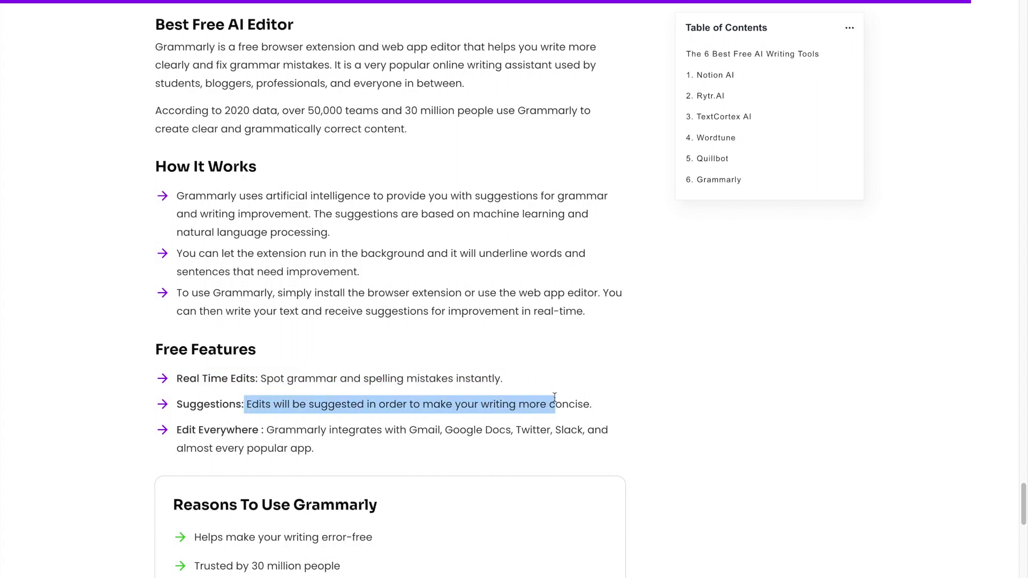
scroll(554, 397, down, 1)
drag(236, 412, 365, 435)
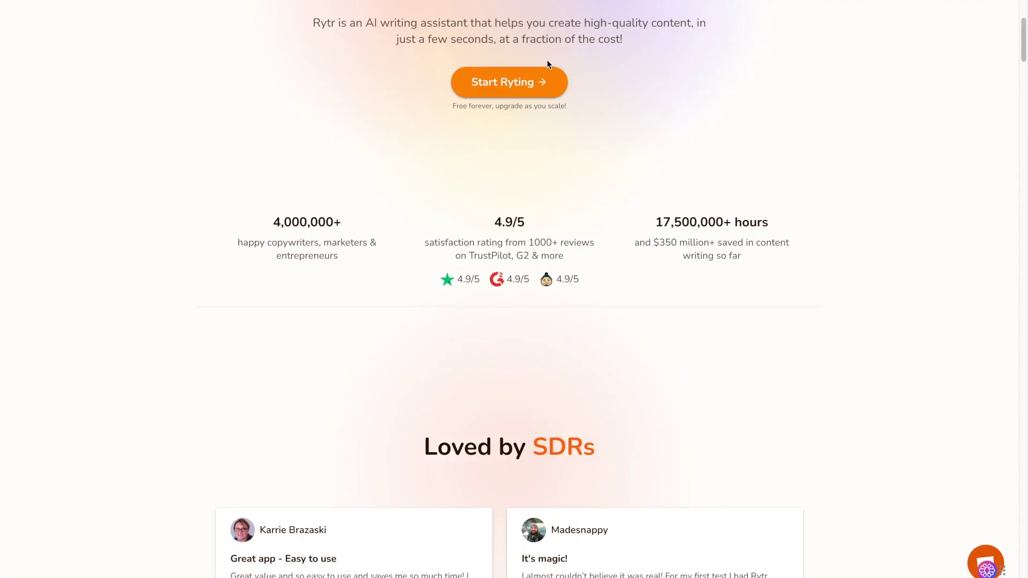
Scroll back to the top of the Rytr page.
scroll(548, 60, up, 5)
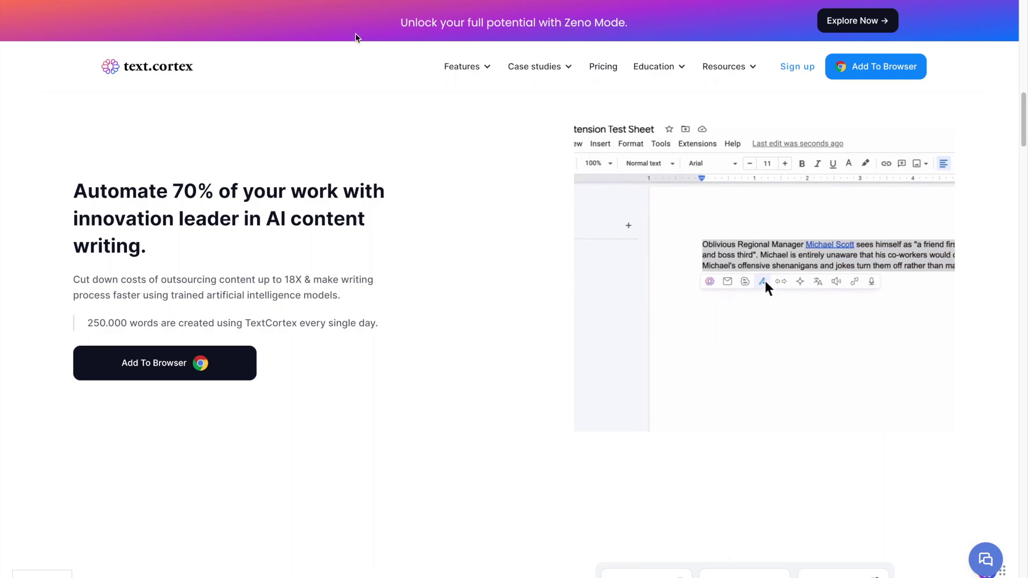